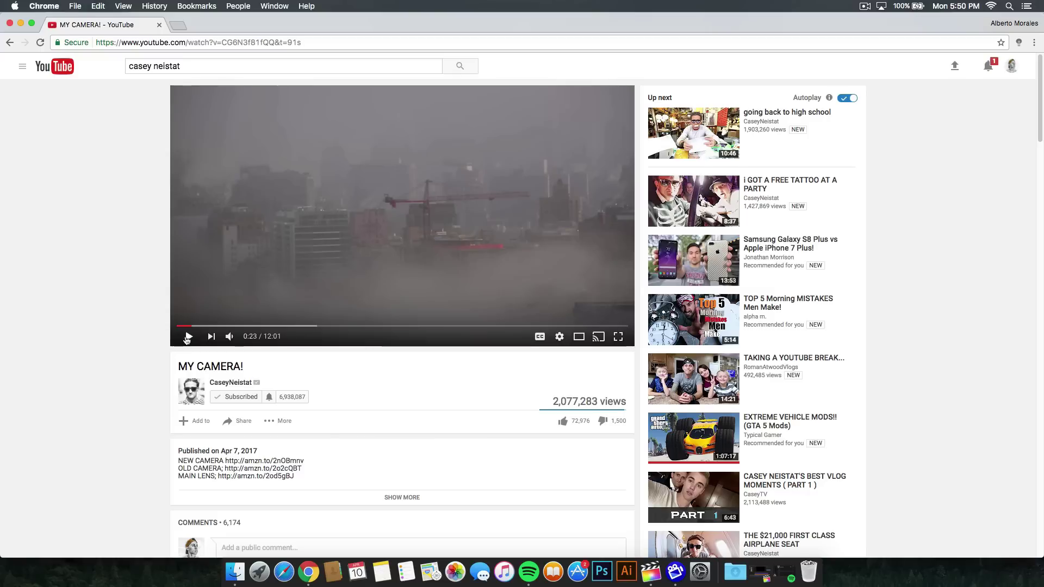
Play the MY CAMERA! reference video on YouTube and pause it at 0:30
click(187, 336)
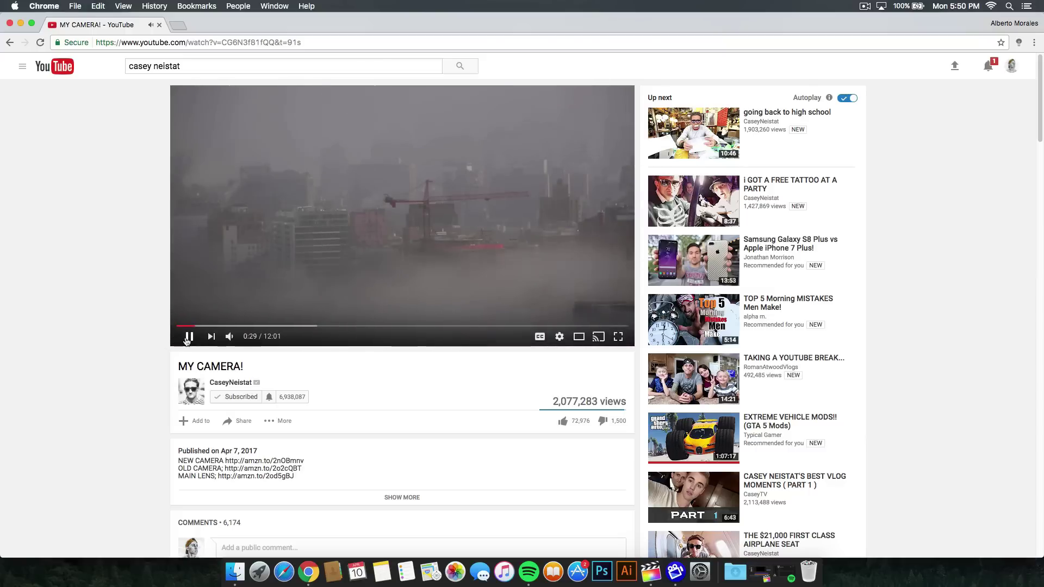
click(187, 337)
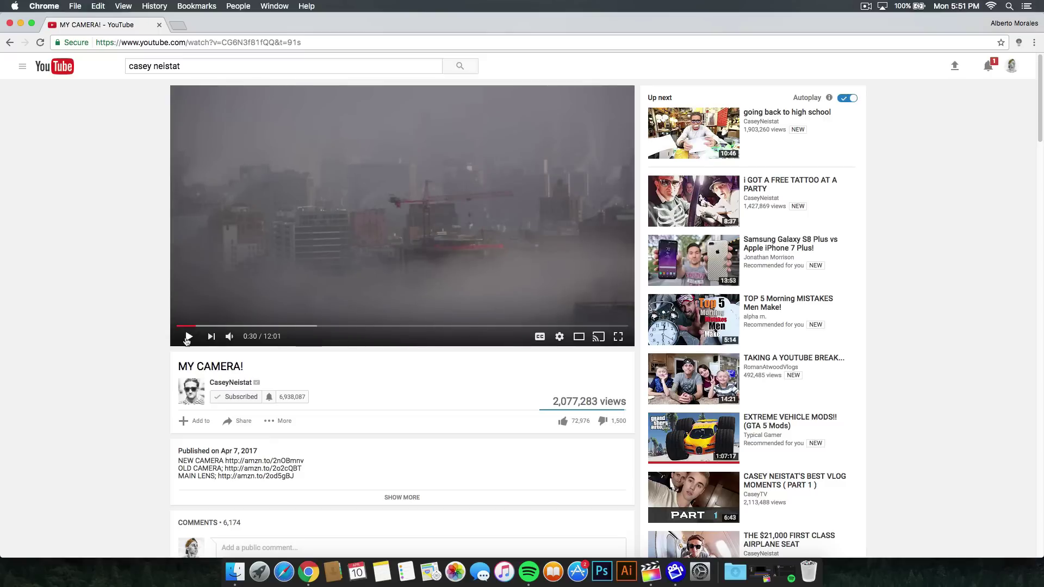
Back in Final Cut Pro, preview the BANGKOK intro from the start through 0:27
key(super+Tab)
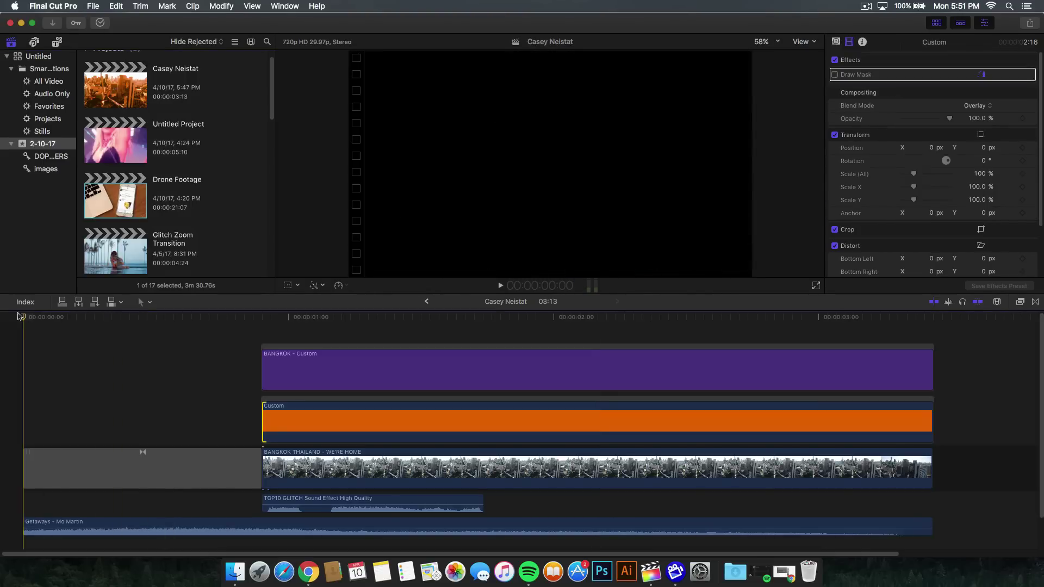
key(Home)
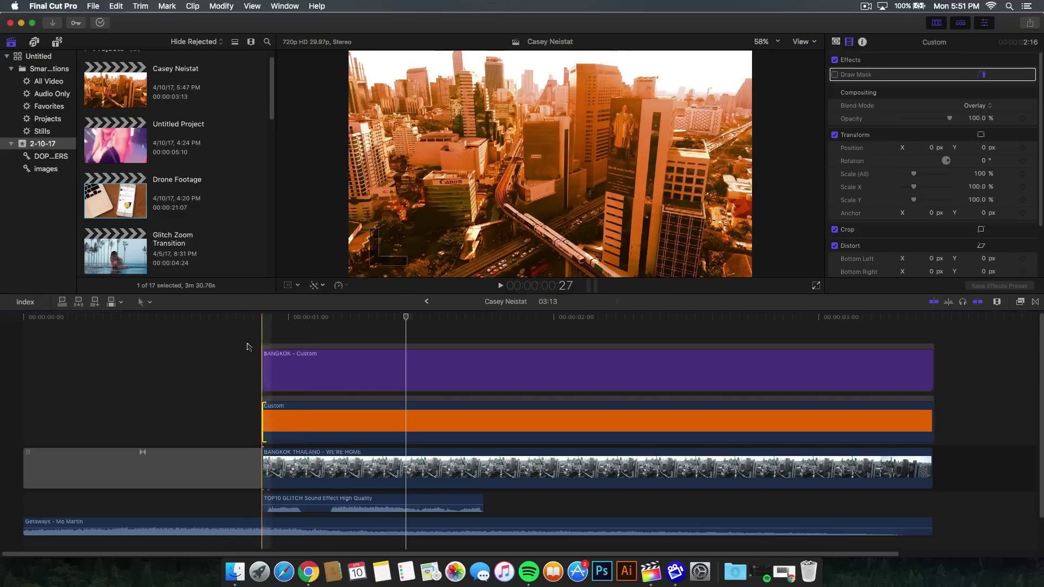
click(260, 329)
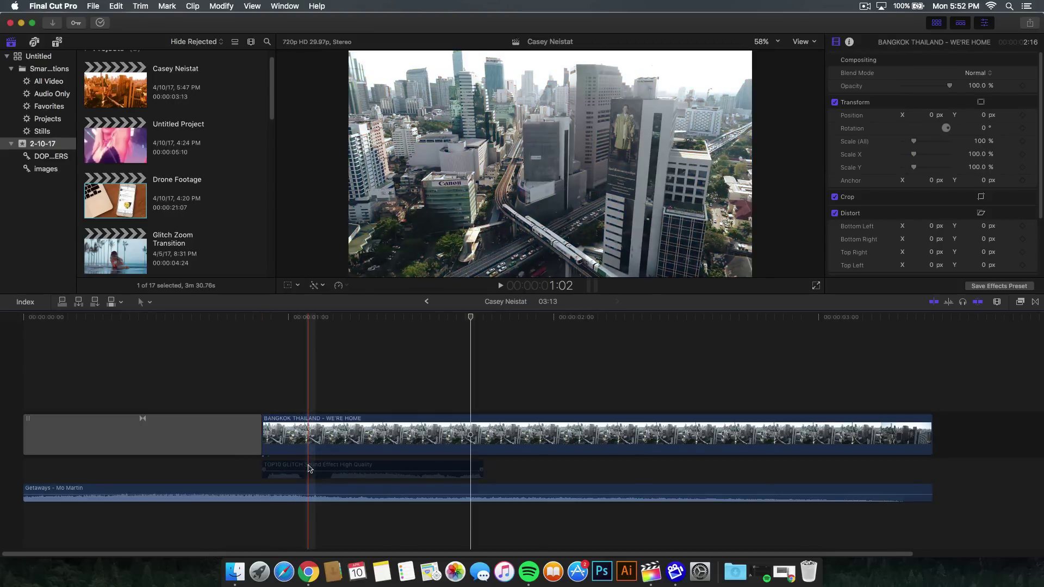
Place a Custom title from the Titles browser above the BANGKOK THAILAND footage and show its settings
click(301, 487)
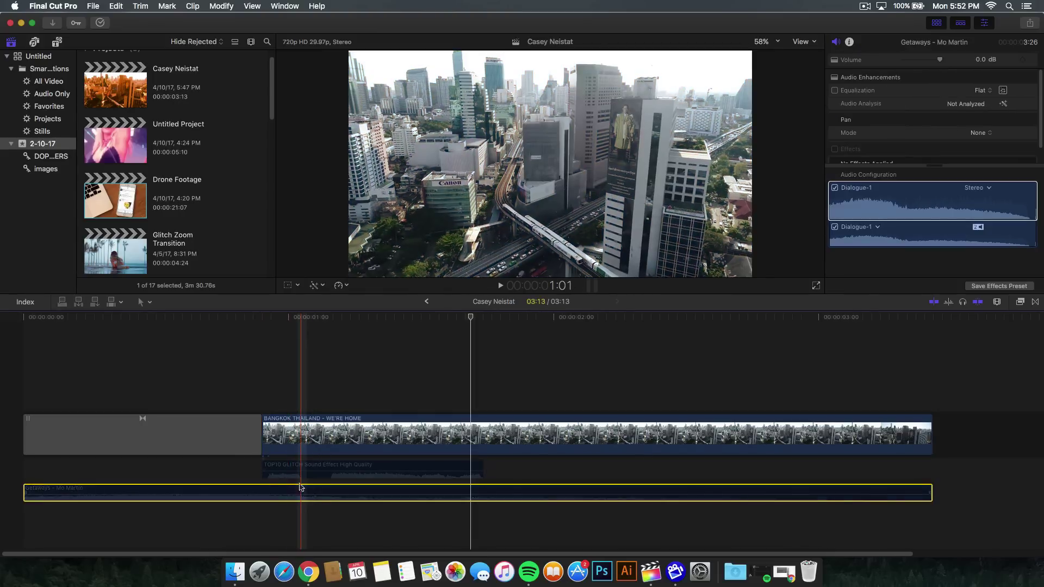
click(278, 435)
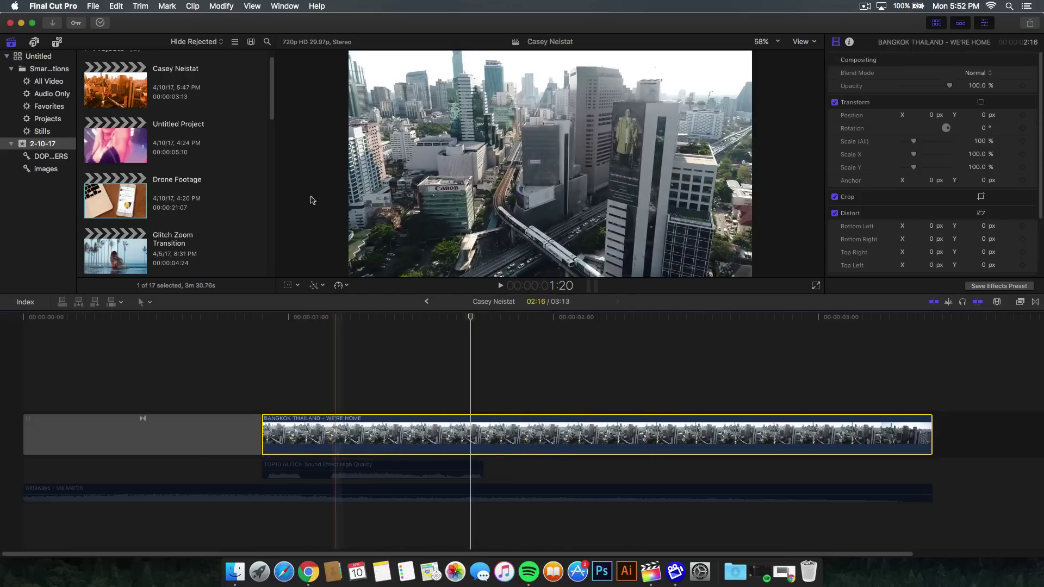
click(57, 42)
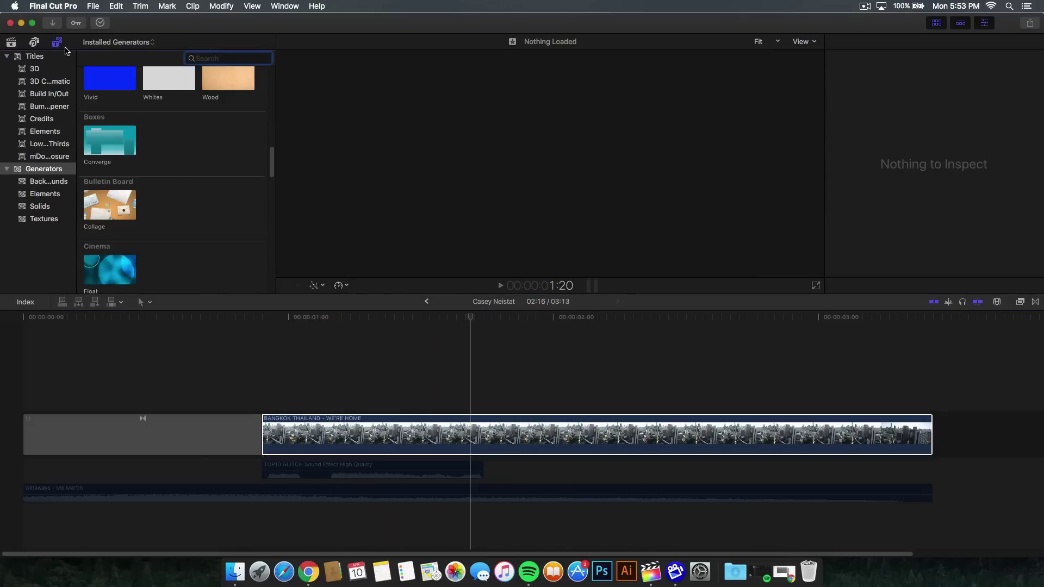
click(47, 57)
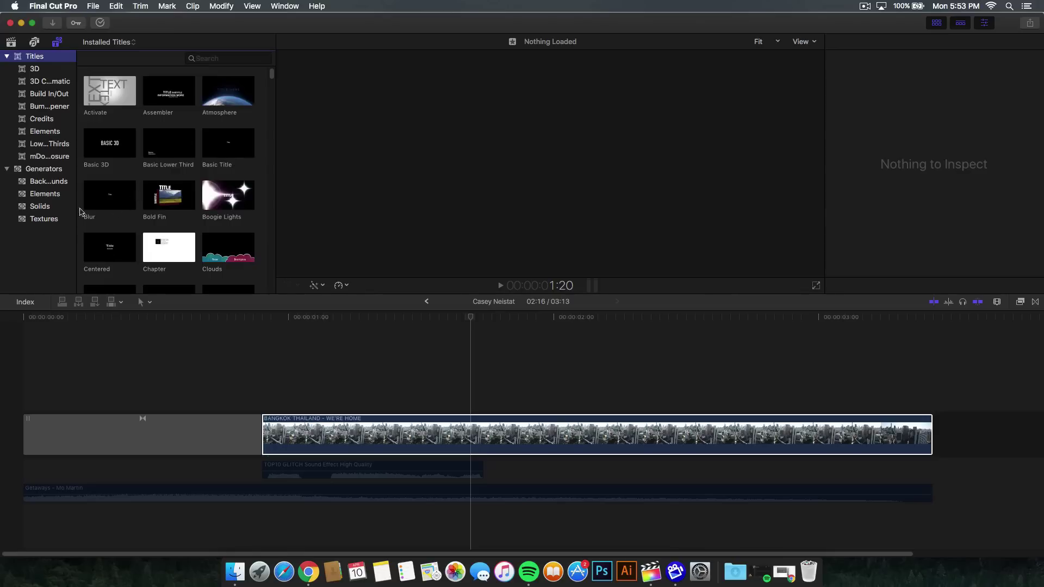
scroll(110, 193, down, 2)
scroll(199, 220, down, 1)
drag(165, 248, 287, 412)
key(super+4)
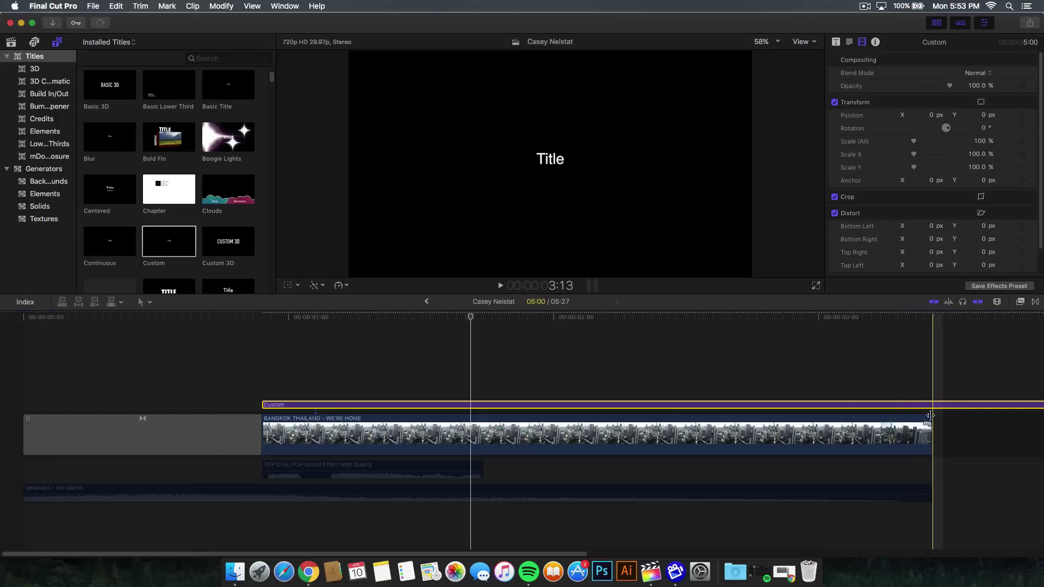
Replace the placeholder title text with BANGKOK
double_click(315, 403)
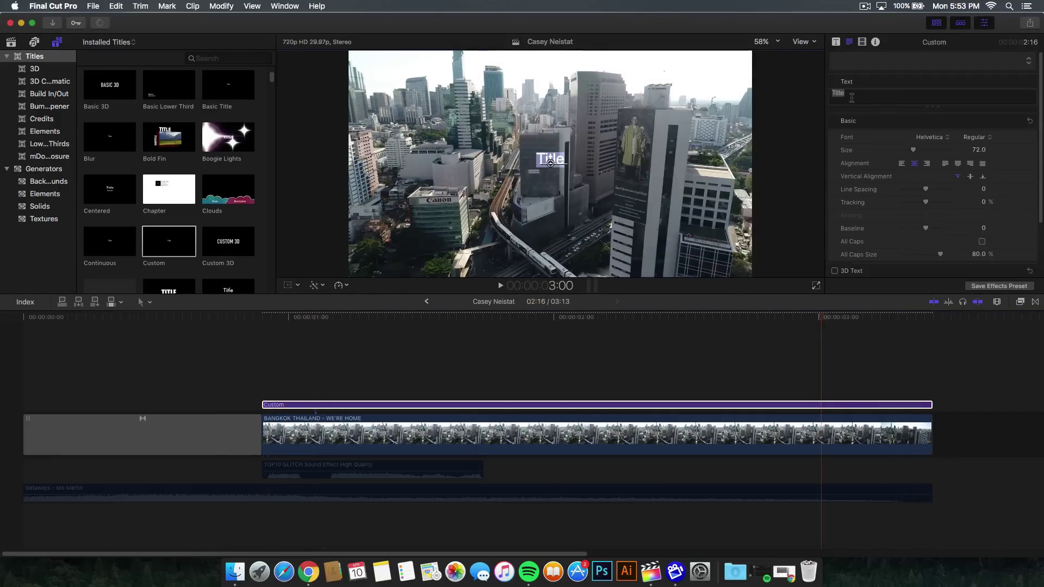
double_click(851, 97)
text(BANGKOK)
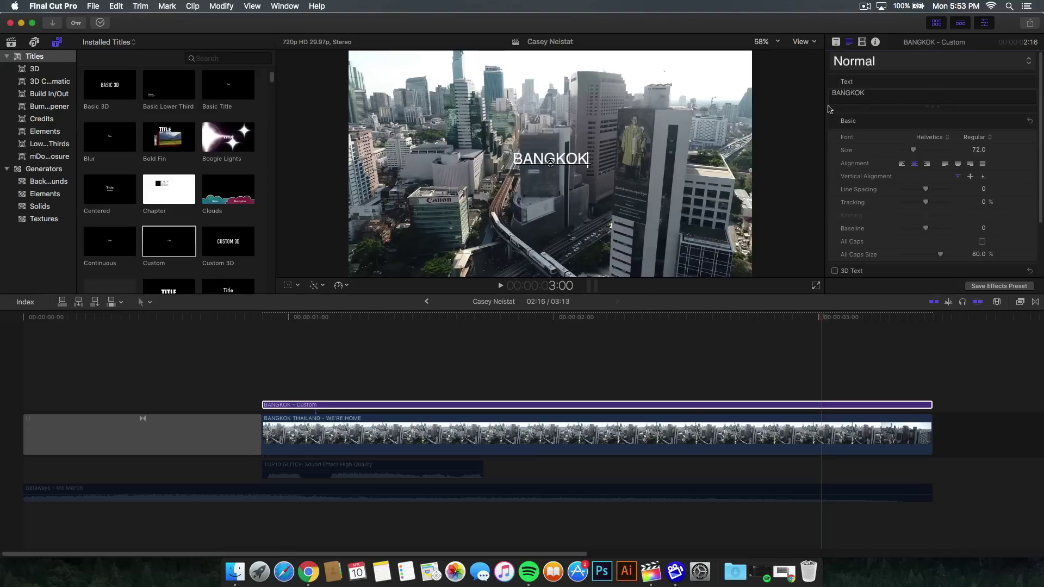
key(super+a)
Set the BANGKOK text to Raleway Bold at size 385
drag(913, 150, 962, 155)
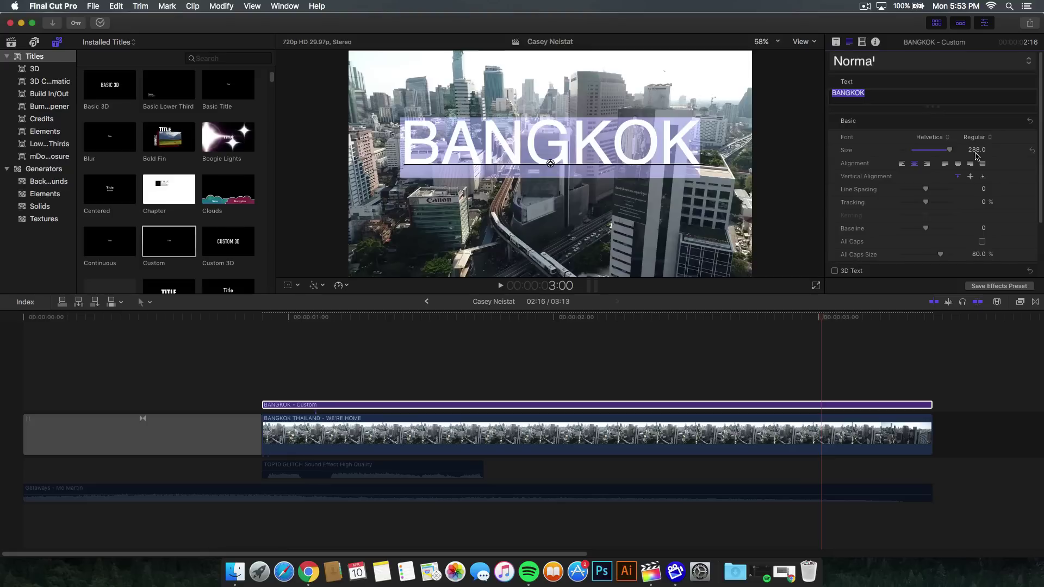
drag(977, 156, 977, 140)
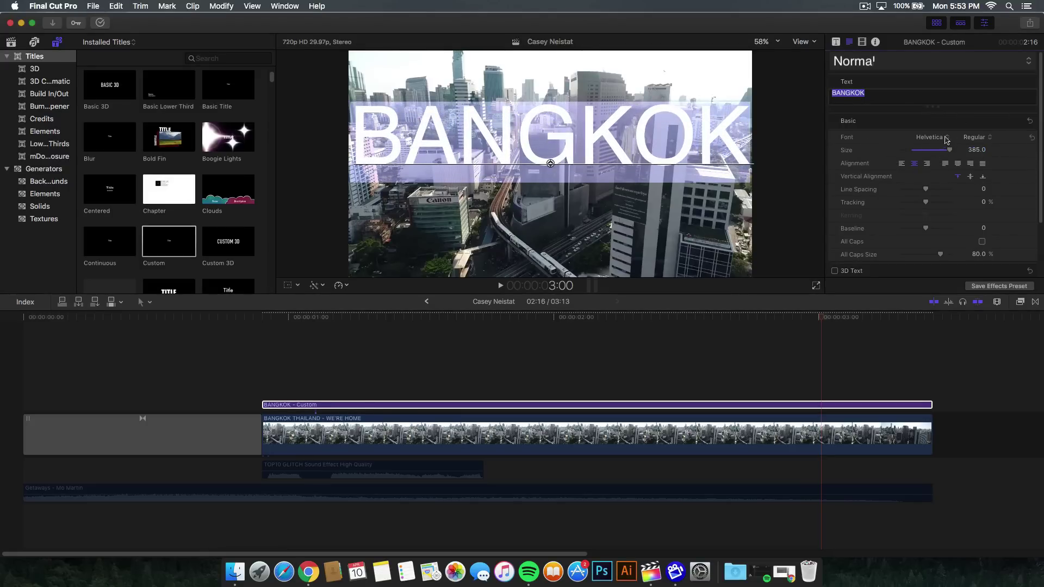
click(946, 141)
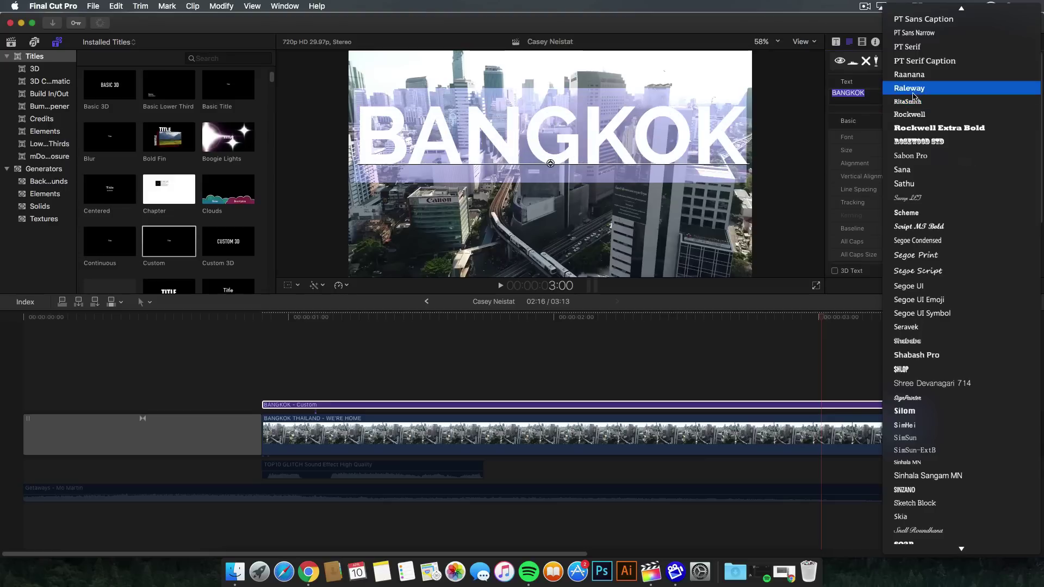
click(911, 92)
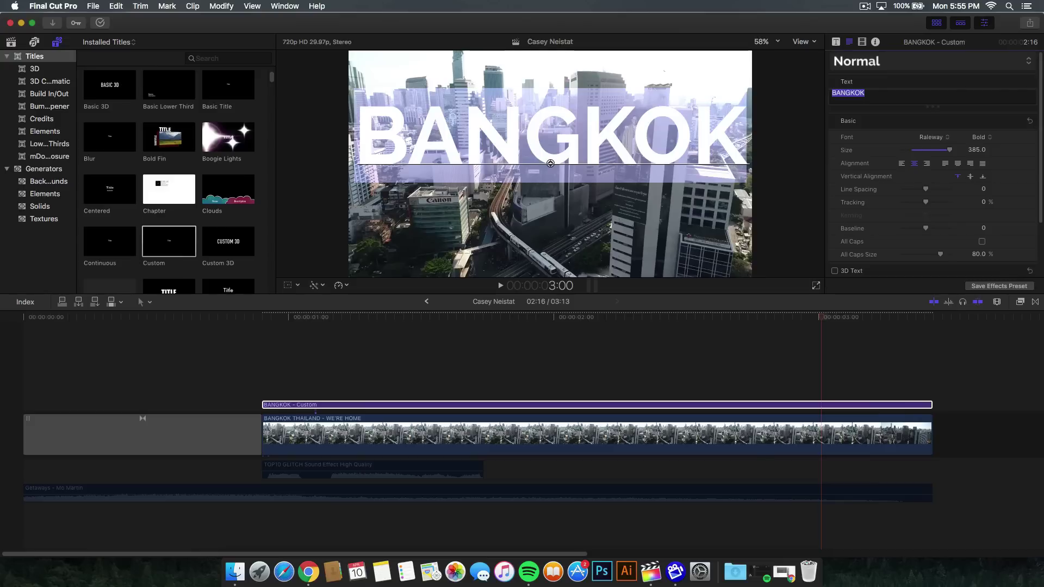
click(795, 183)
Move the BANGKOK title slightly lower in the frame
click(647, 348)
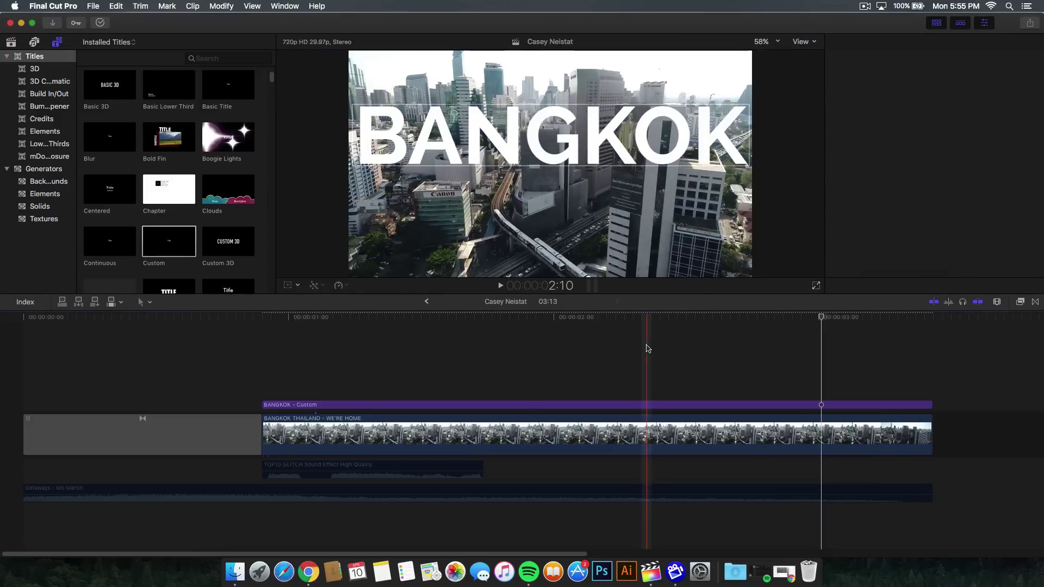
click(449, 405)
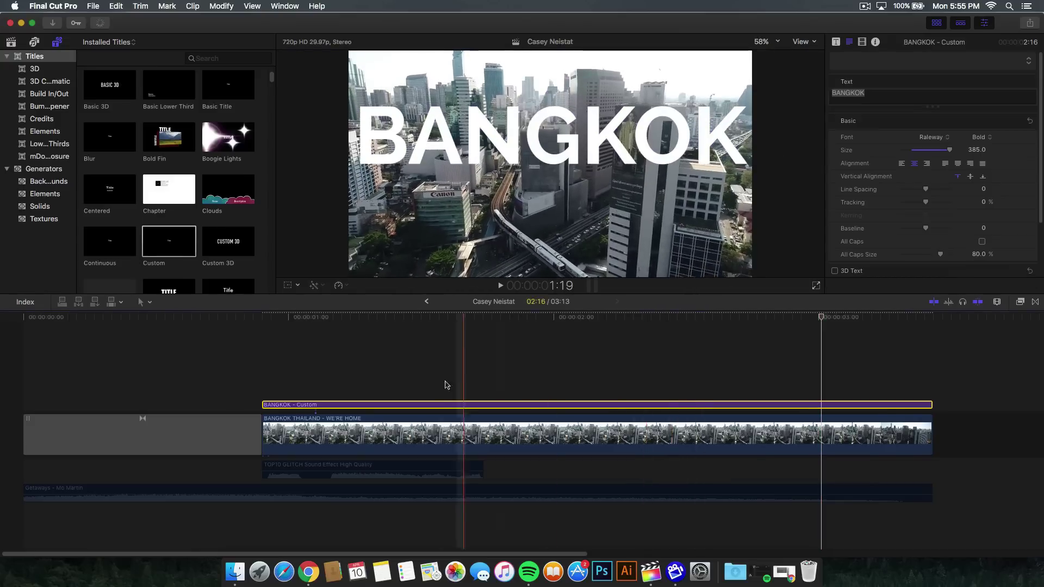
drag(535, 125, 535, 158)
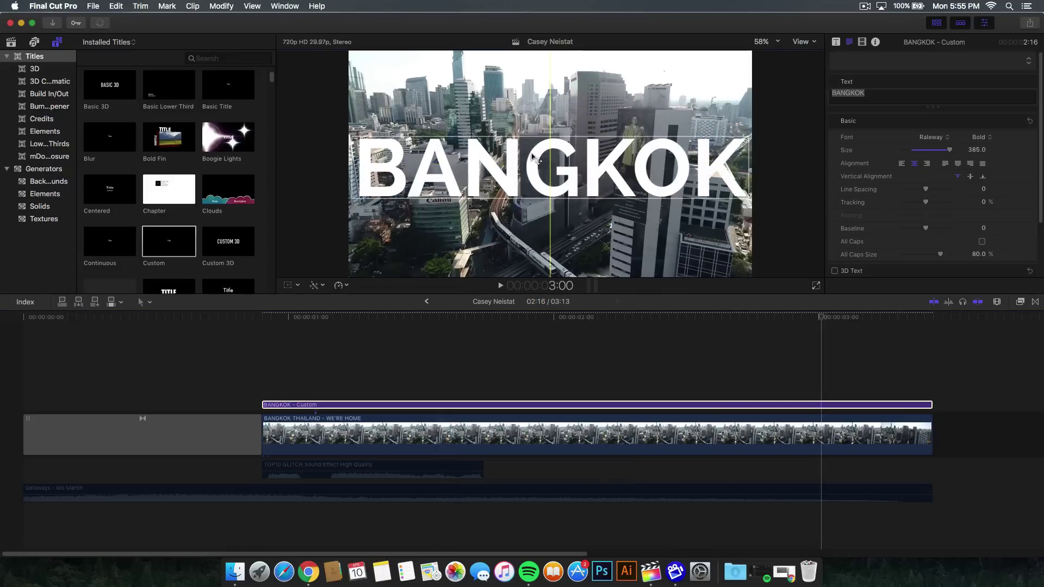
click(327, 430)
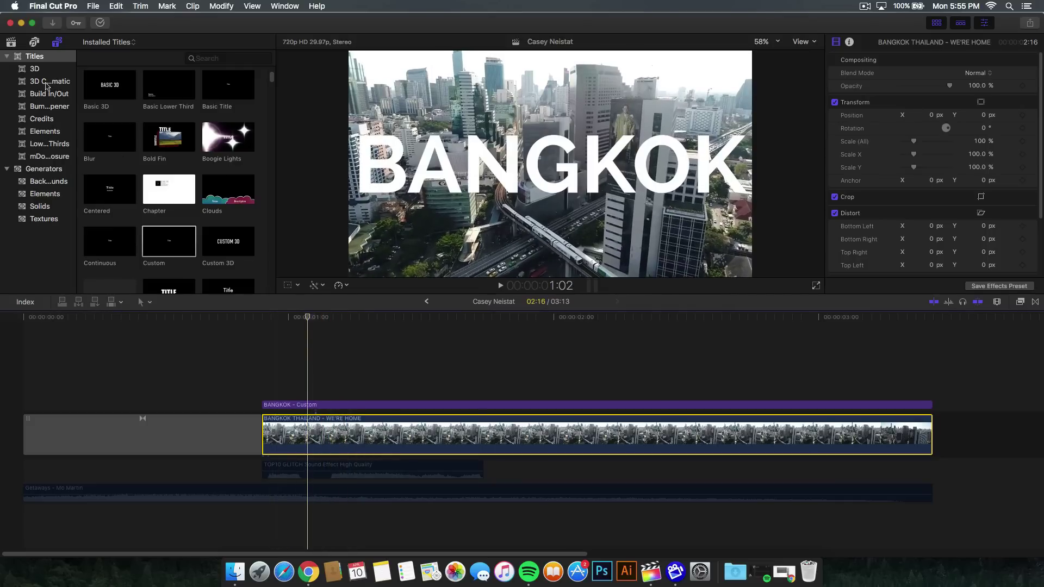
Place a Custom generator above the Bangkok footage, beneath the title
click(41, 170)
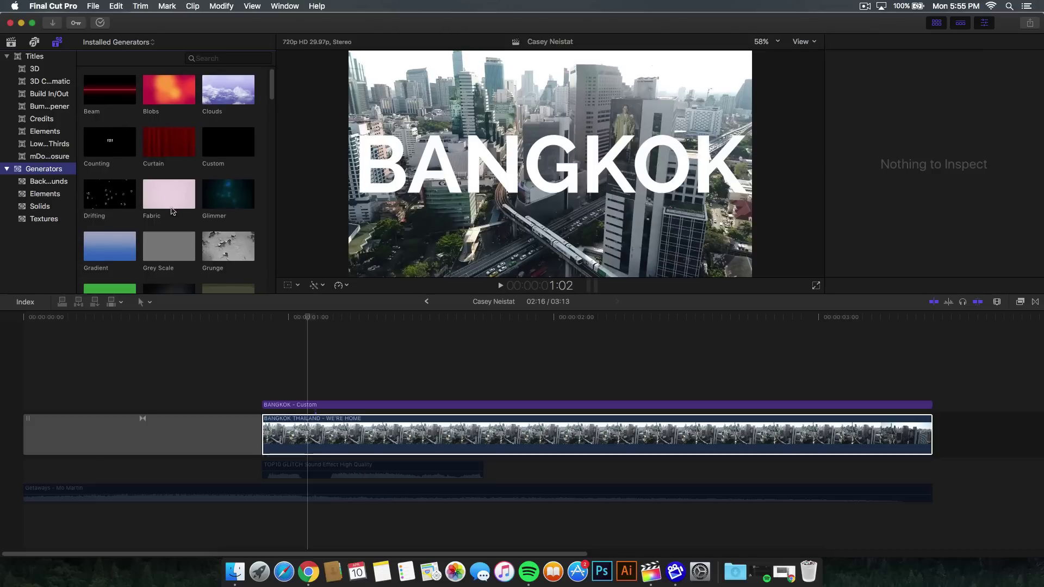
scroll(170, 209, down, 2)
click(220, 87)
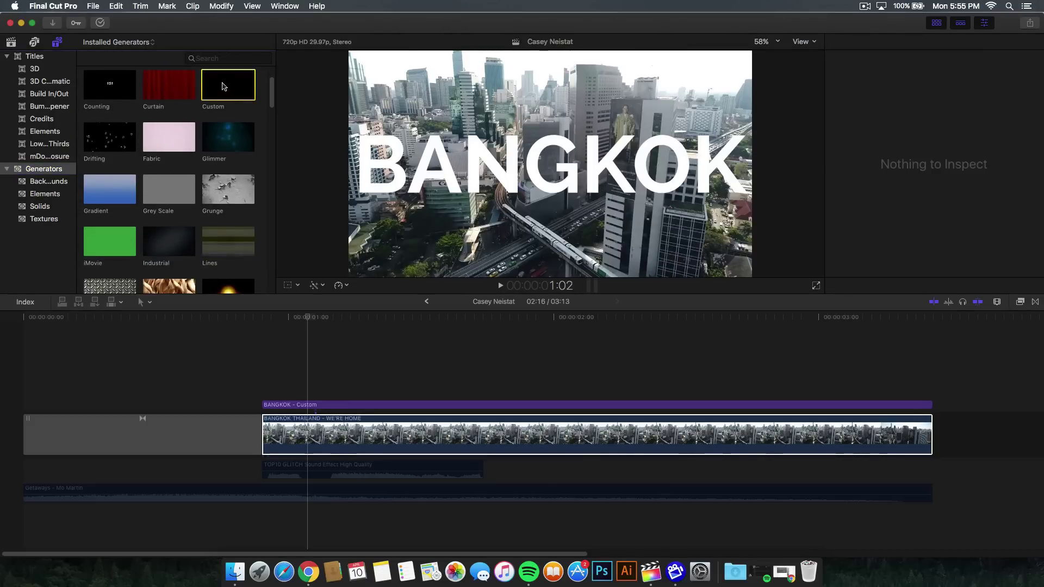
drag(219, 112, 266, 403)
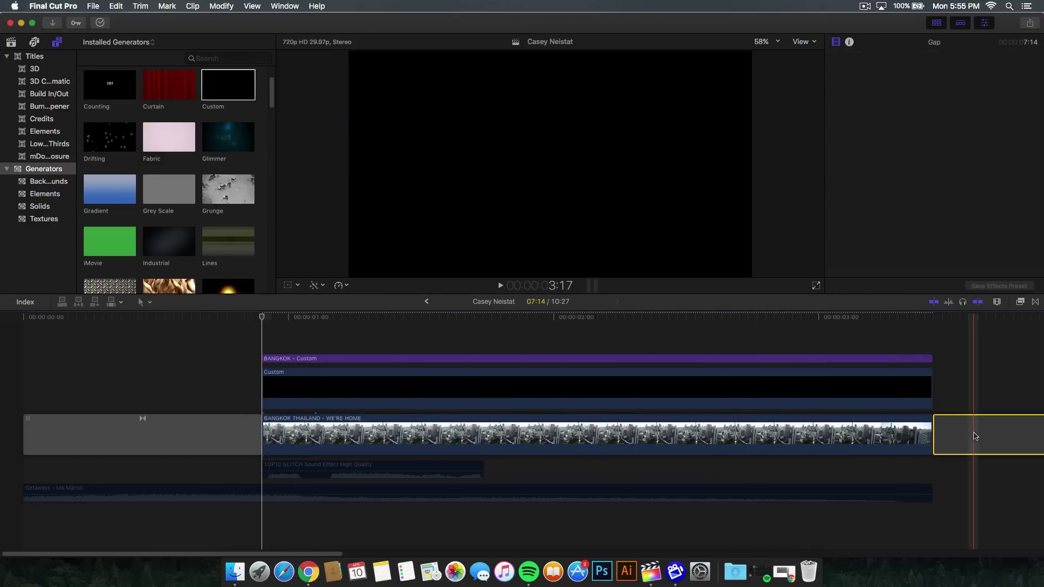
Colour the Custom generator layer solid orange
click(347, 388)
click(991, 74)
mouse_move(973, 87)
mouse_down()
mouse_move(988, 92)
mouse_move(959, 82)
mouse_move(976, 88)
mouse_up()
click(899, 84)
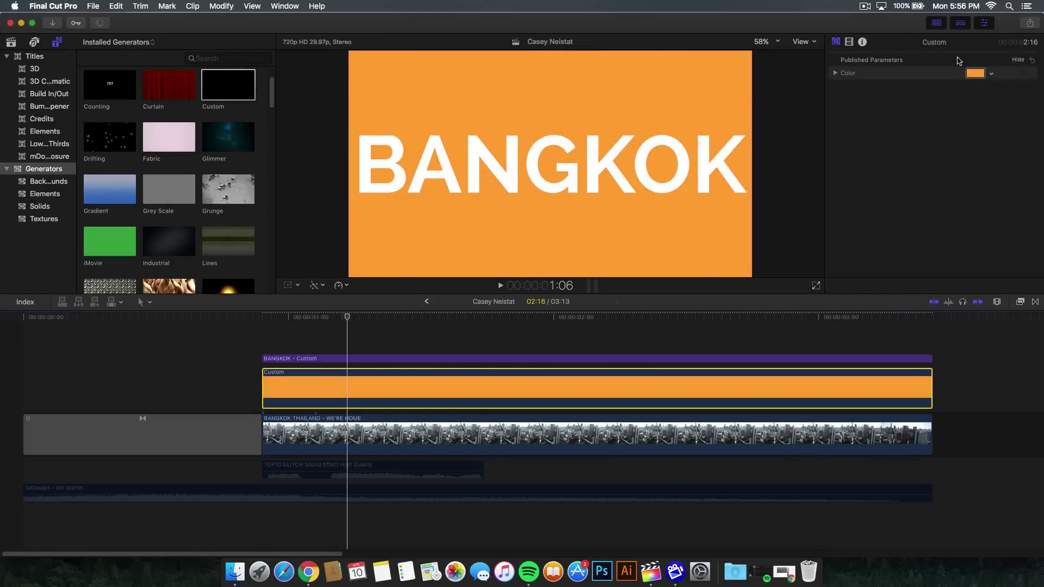
Set the orange generator layer's blend mode to Overlay
click(849, 42)
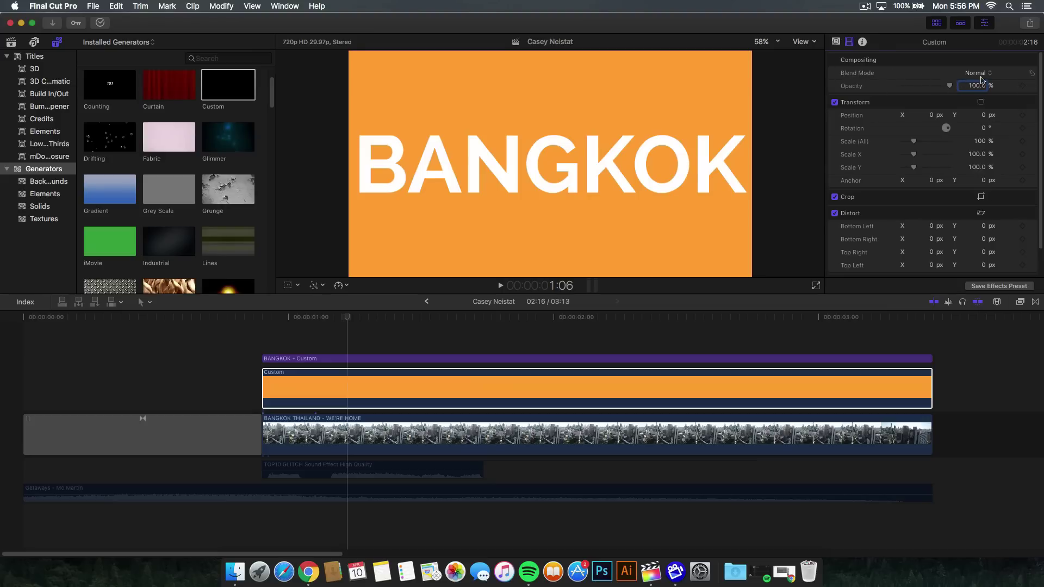
click(977, 73)
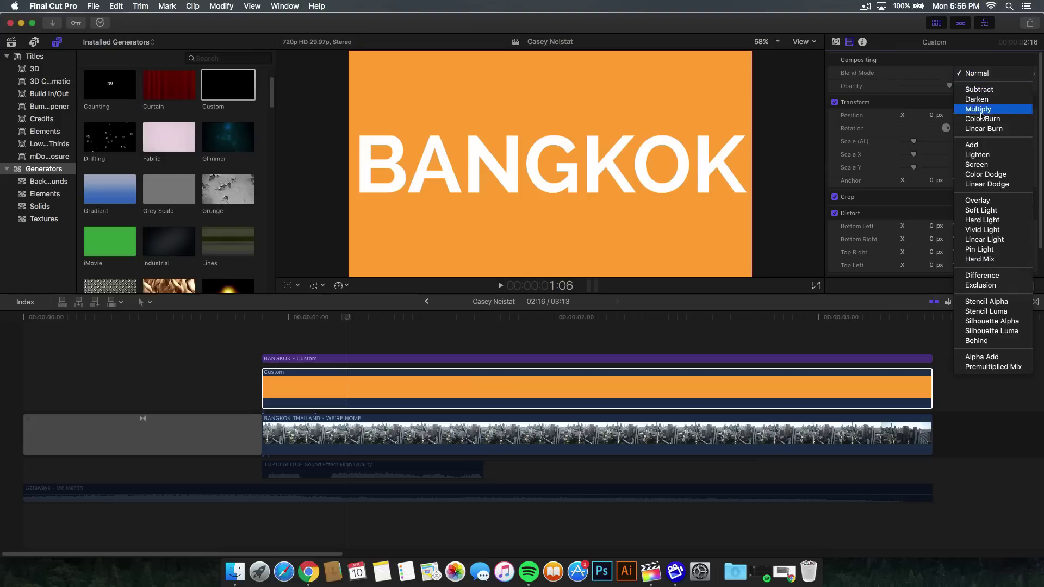
click(978, 200)
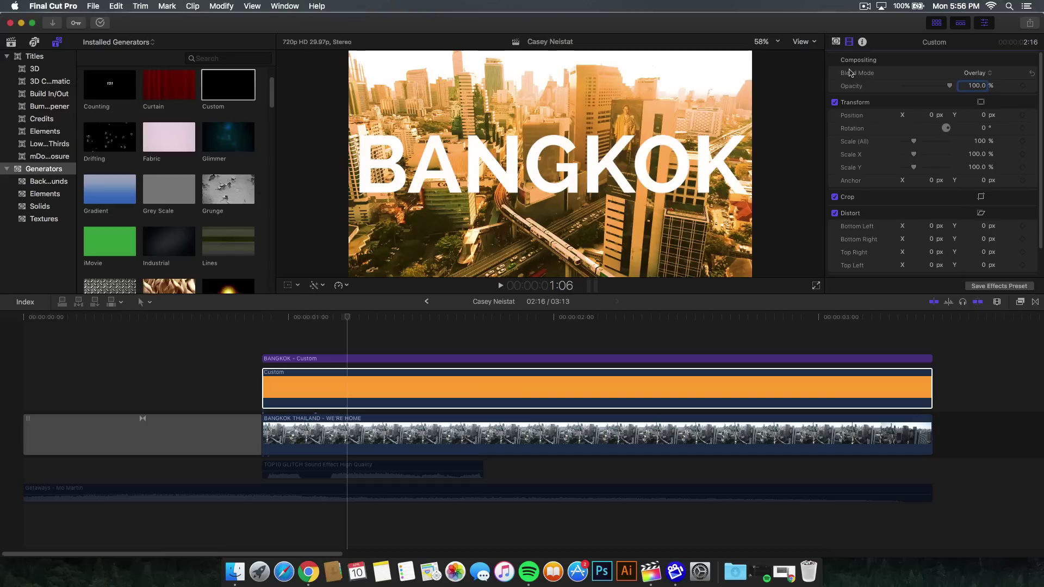
Shift the generator colour toward a deeper red-orange
click(836, 42)
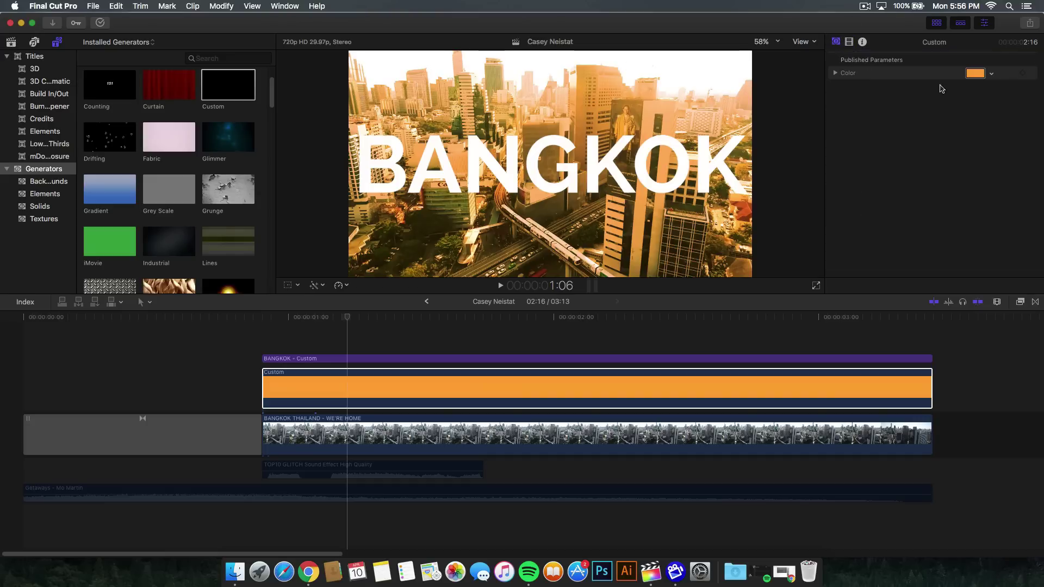
click(992, 74)
drag(974, 87, 949, 94)
Zoom the timeline in at the clips' start and select the BANGKOK title with its Video inspector showing
click(824, 269)
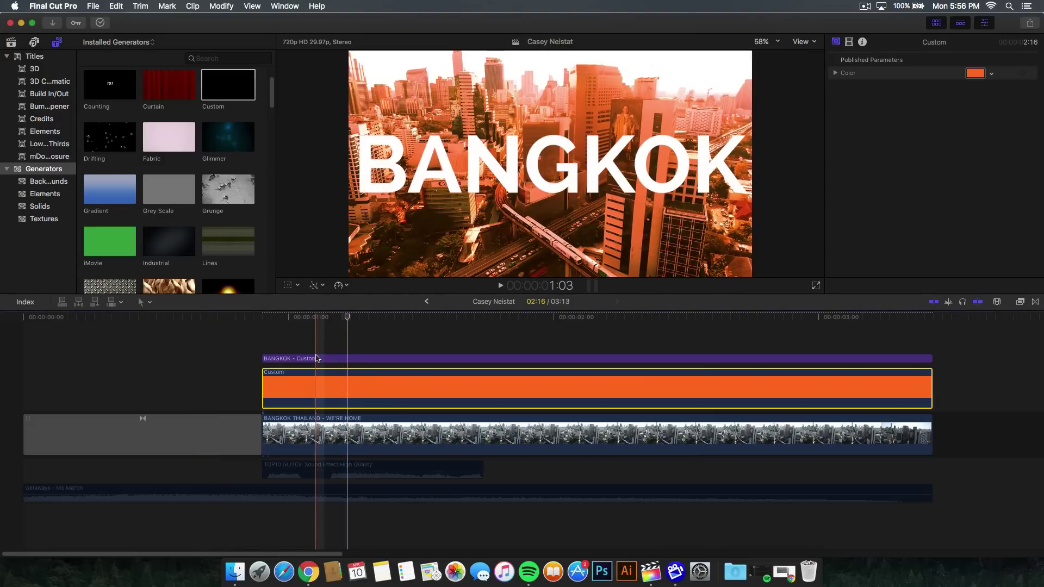
click(308, 477)
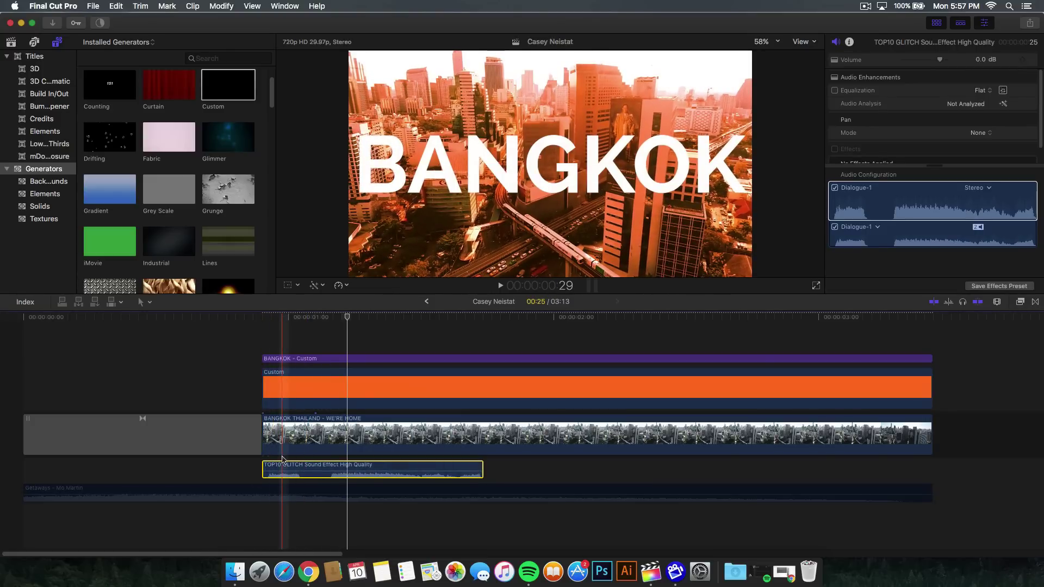
click(272, 388)
key(super+equal)
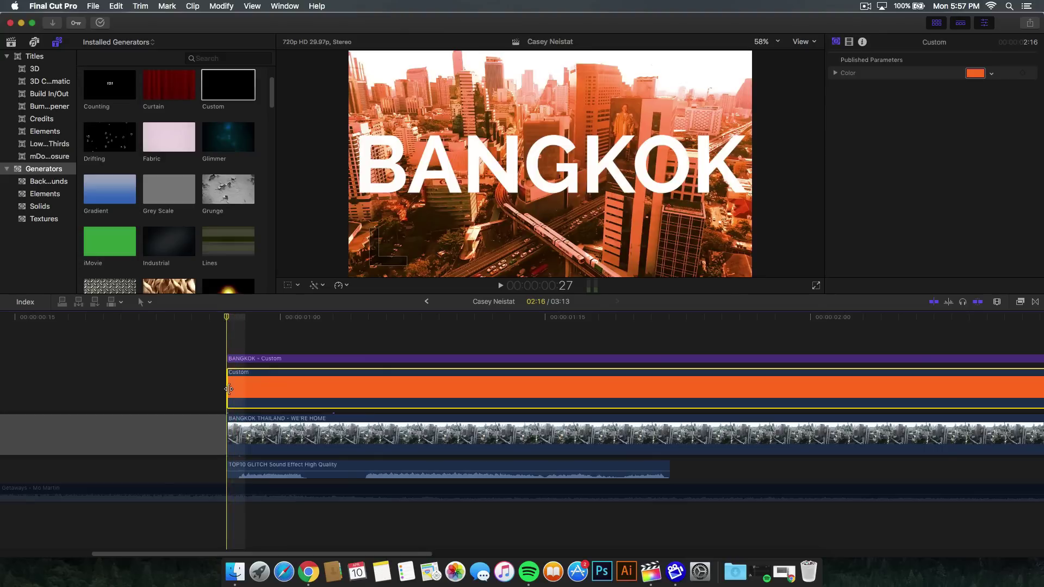
click(849, 42)
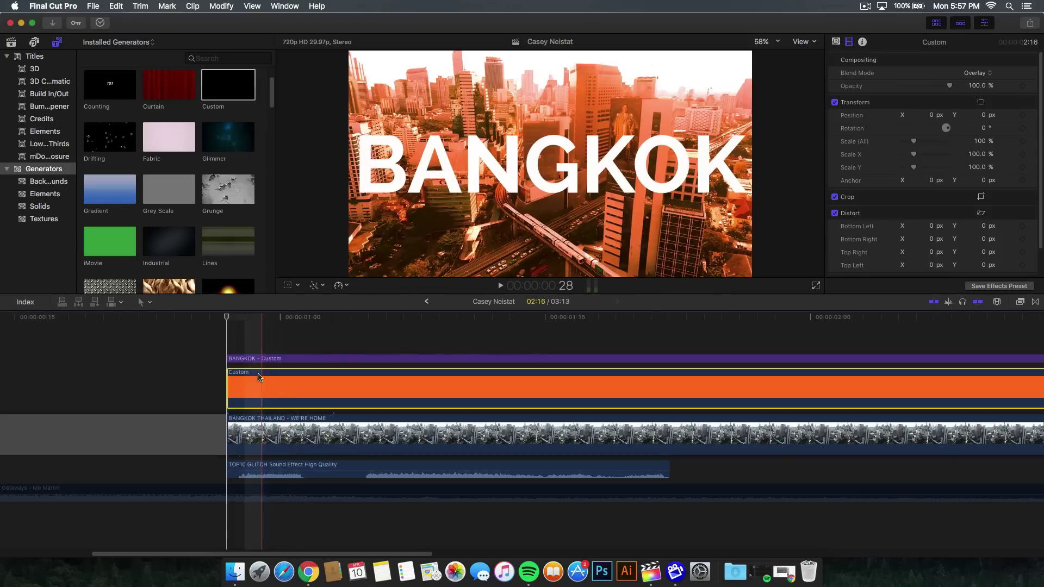
click(242, 359)
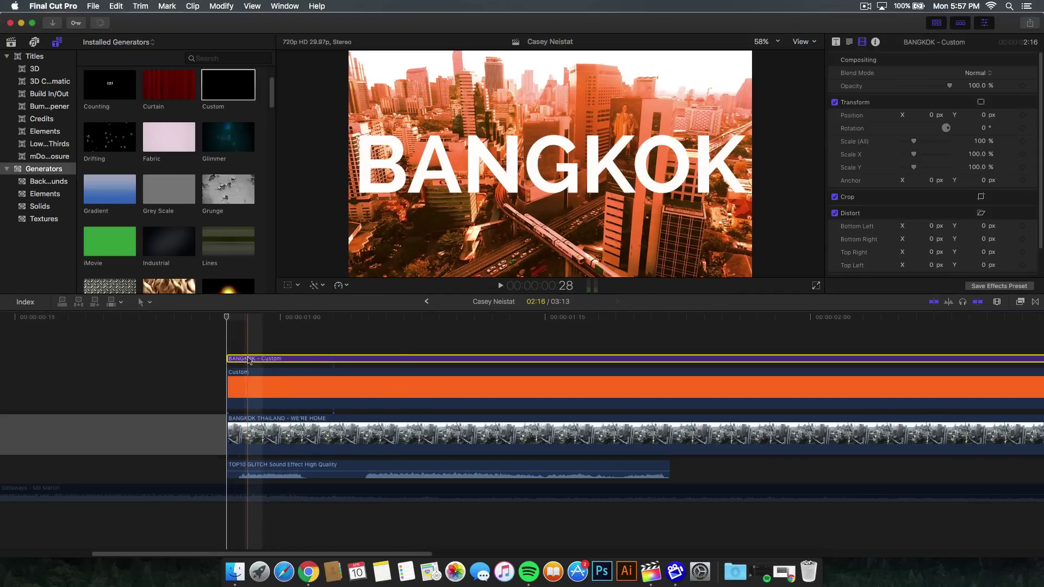
Show the BANGKOK title's Compositing: Opacity keyframe lane in Video Animation
right_click(248, 358)
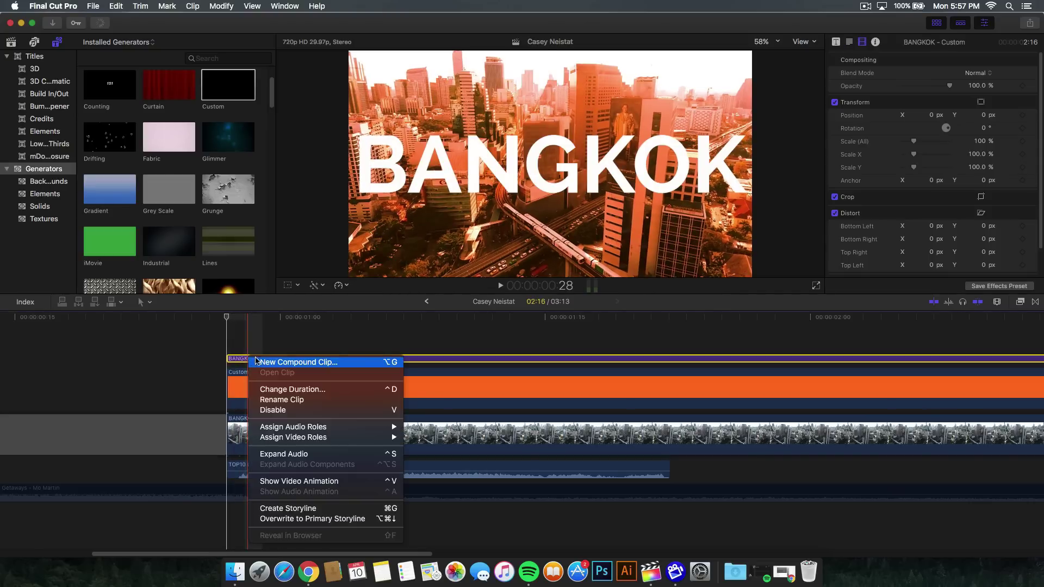
click(283, 482)
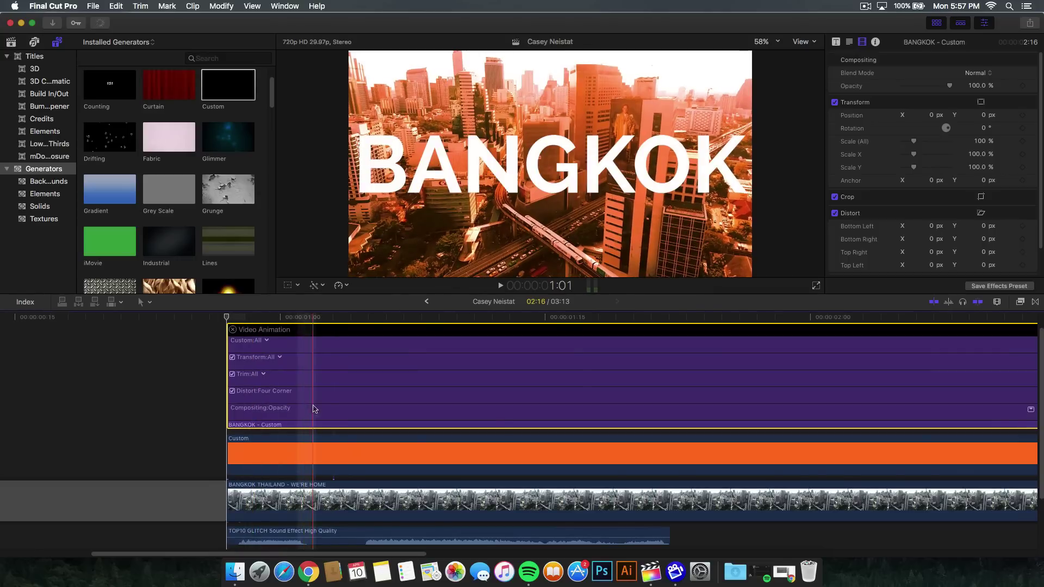
double_click(283, 409)
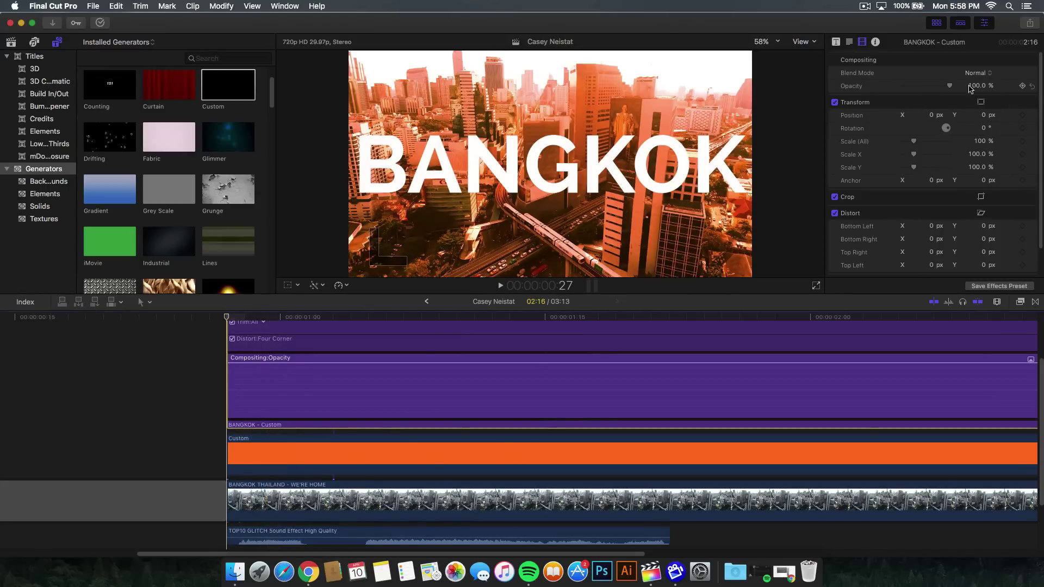
Keyframe the title's opacity at 0 %, then 100 % a few frames later, then back to 0 %
click(1023, 86)
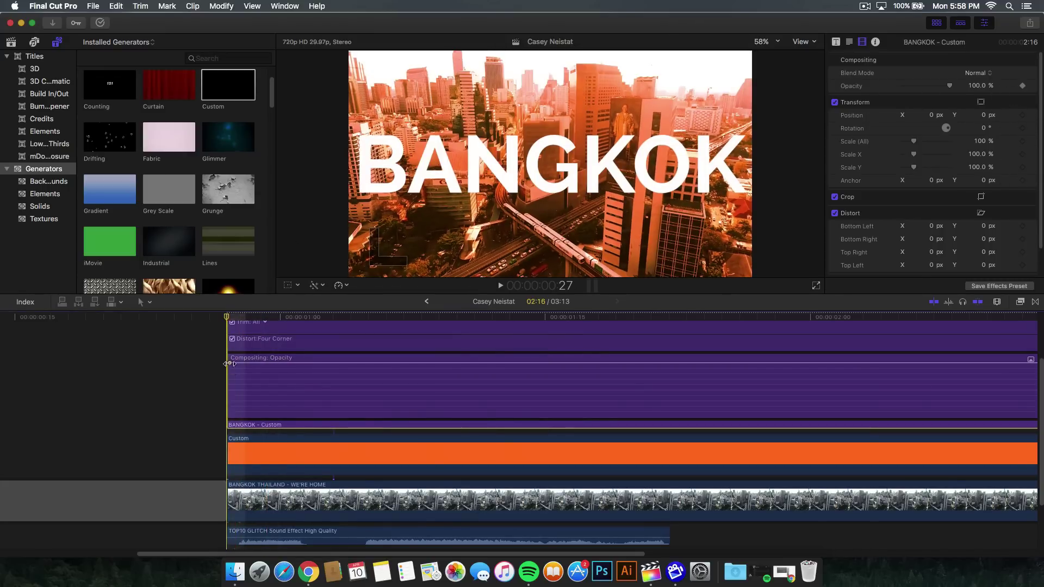
drag(951, 87, 869, 91)
key(Right)
key(Right)
key(Right)
key(Right)
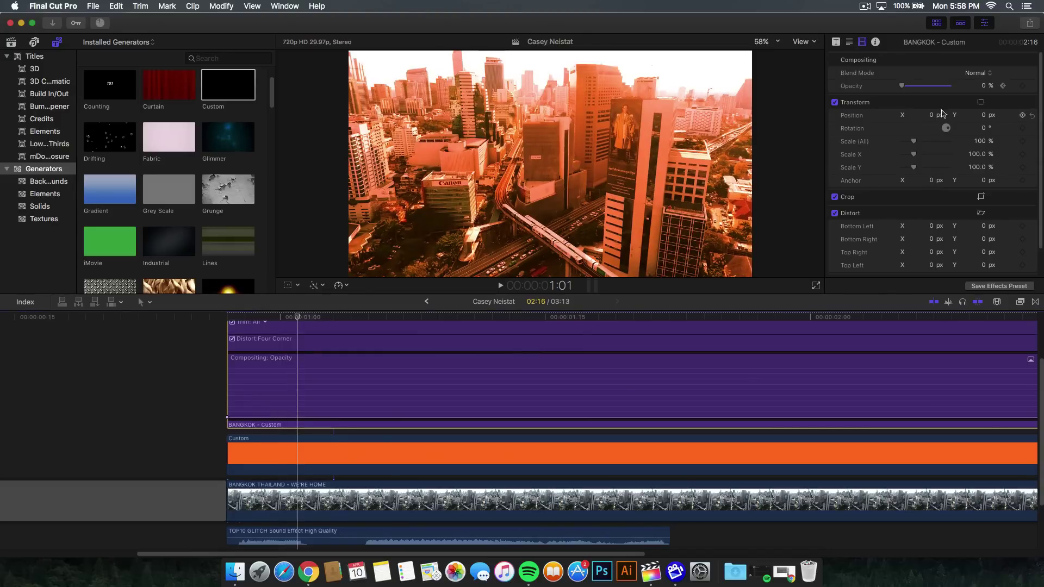
drag(902, 86, 950, 85)
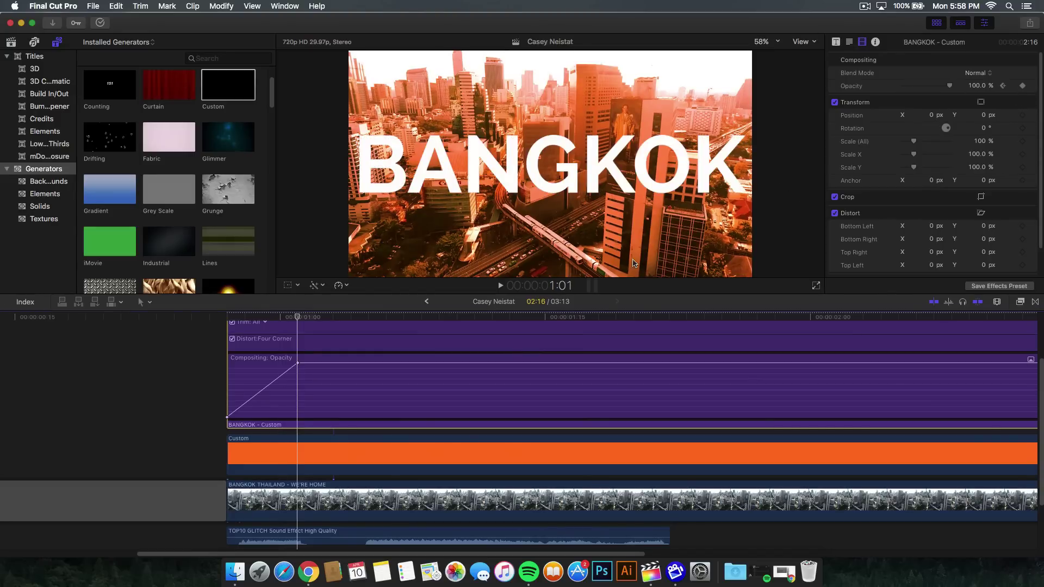
key(Right)
key(Right)
key(Right)
key(Right)
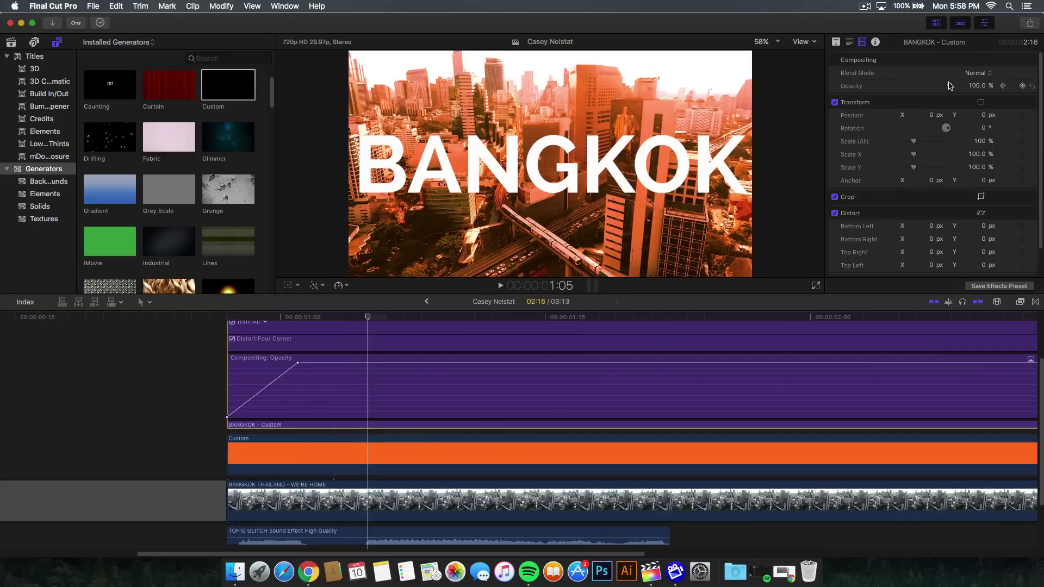
drag(949, 89, 857, 94)
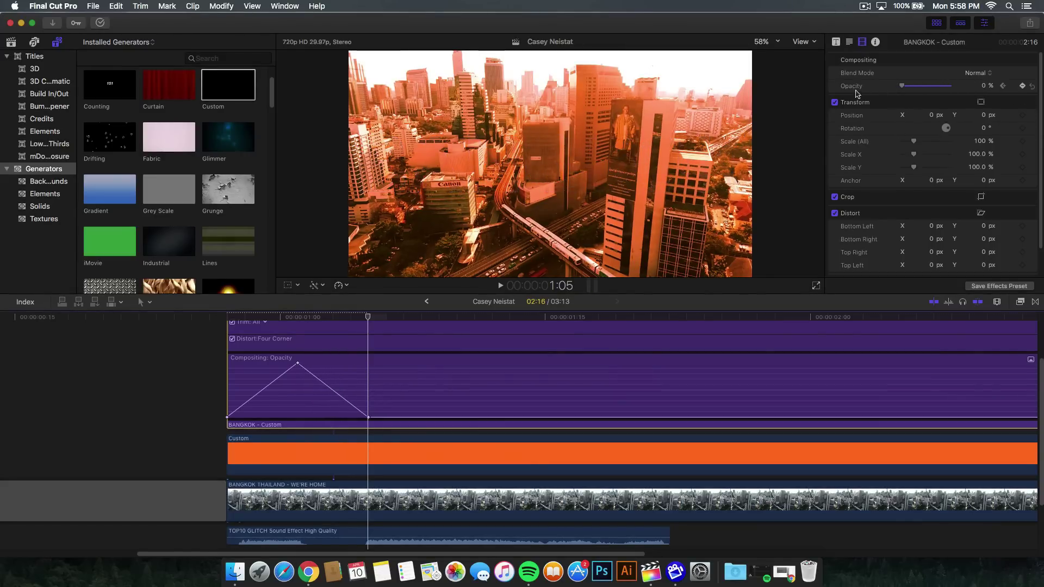
key(Right)
key(Right)
key(Right)
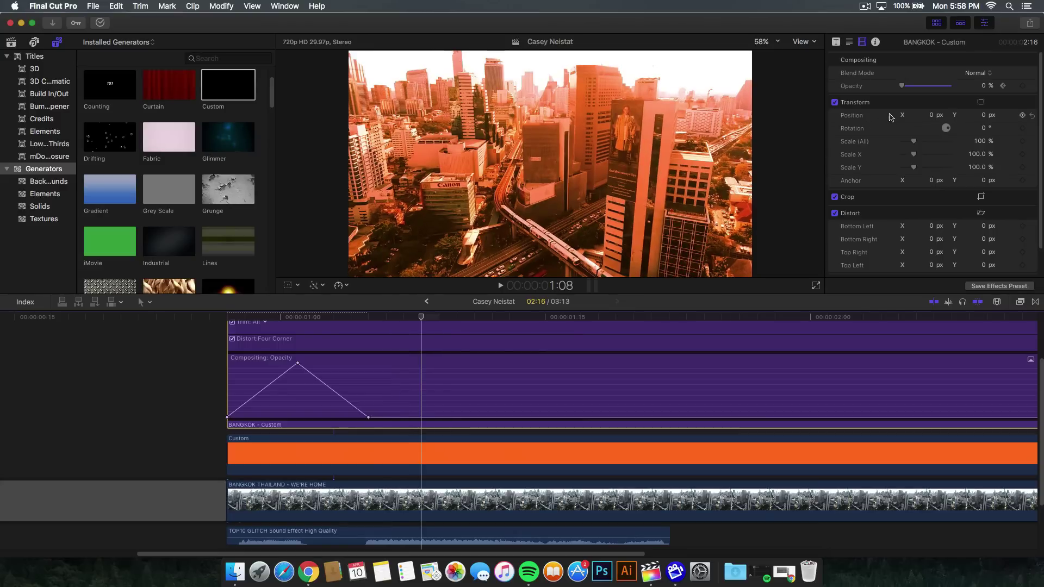
Add keyframes bringing the title back to 100 % opacity, then 0 % one frame later
drag(902, 91, 951, 90)
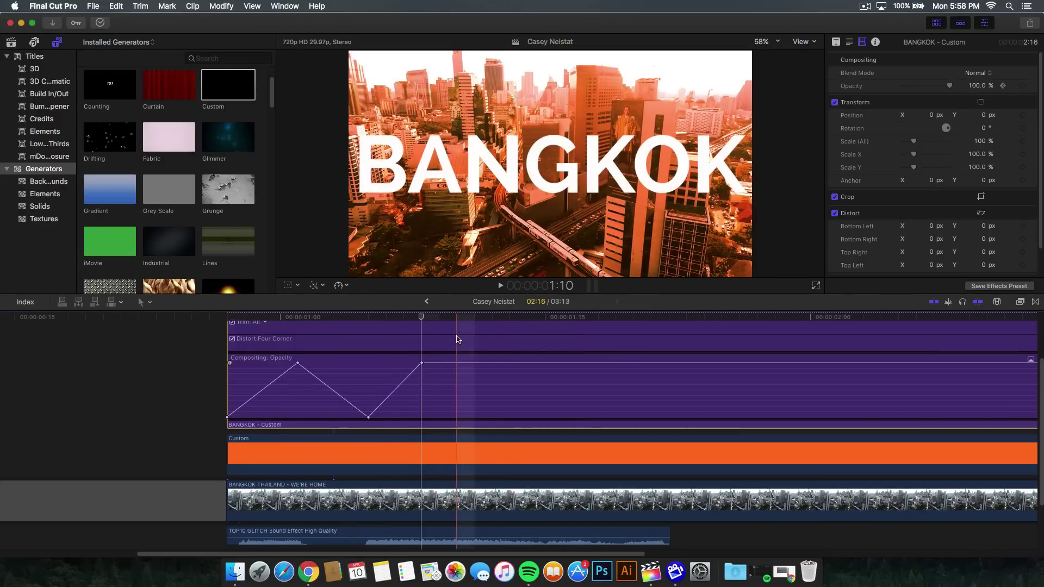
click(474, 319)
drag(474, 320, 421, 320)
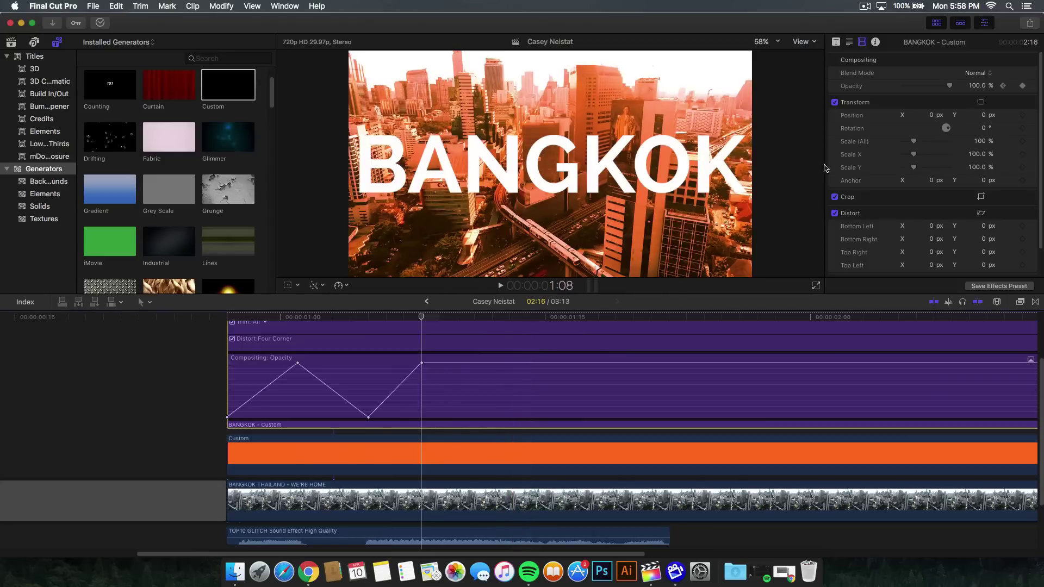
key(Right)
mouse_move(950, 90)
mouse_down()
mouse_move(900, 91)
mouse_move(952, 91)
mouse_up()
key(Right)
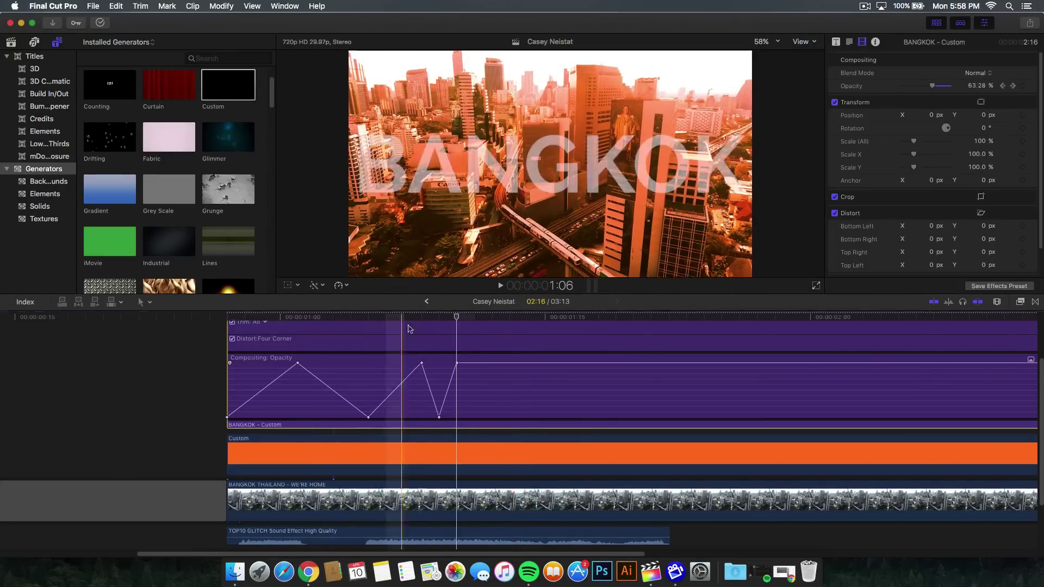
key(Up)
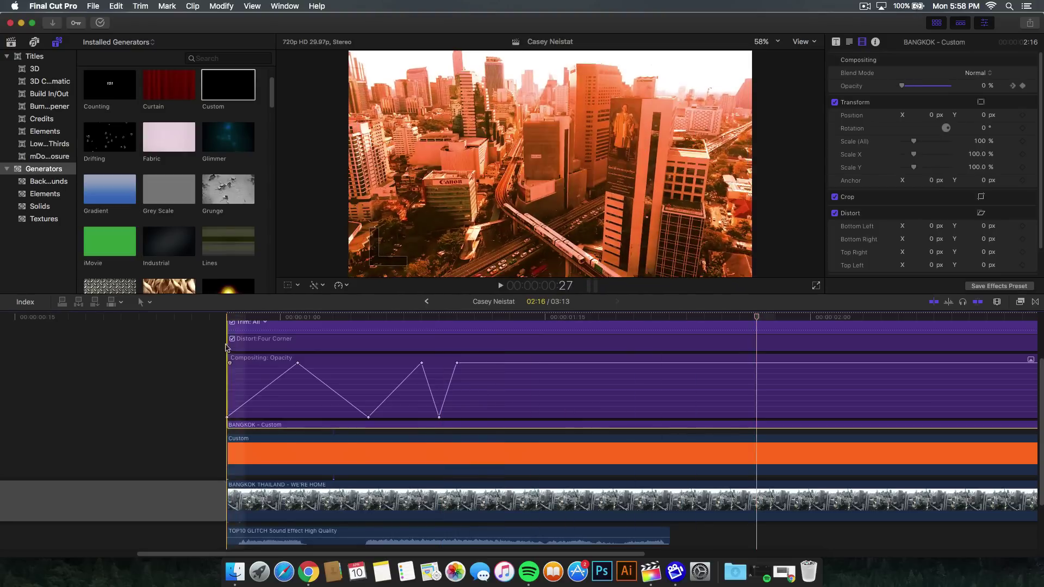
Add 0 % then 100 % opacity keyframes at 01:11 and play back the flicker
click(474, 324)
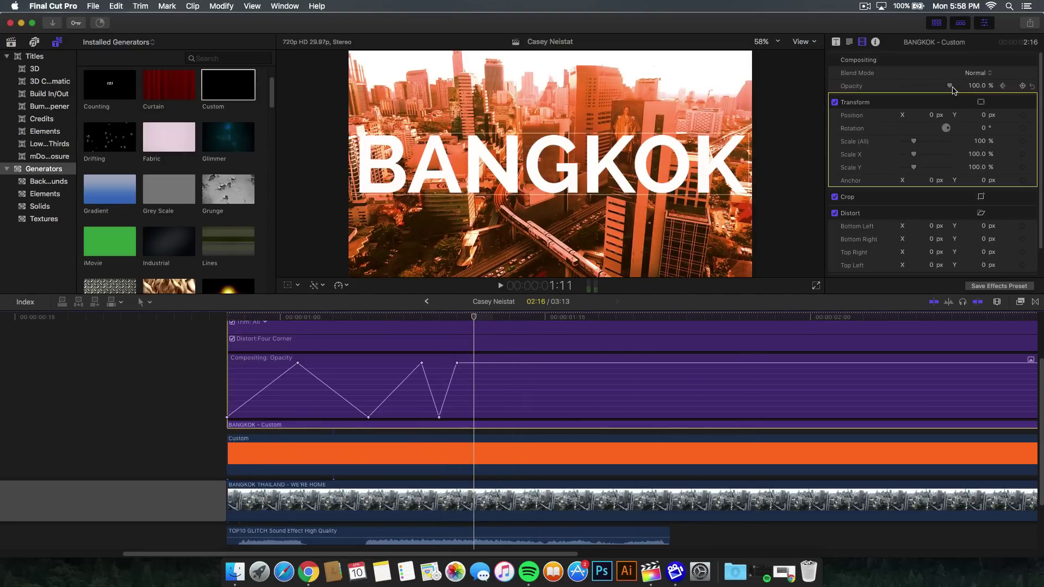
drag(947, 87, 901, 86)
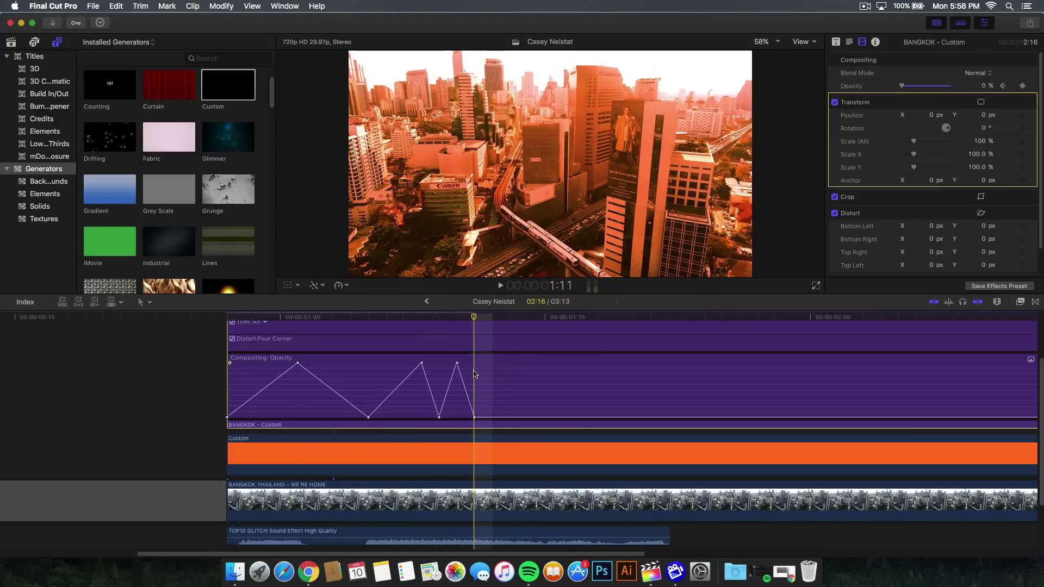
key(Right)
drag(904, 88, 952, 86)
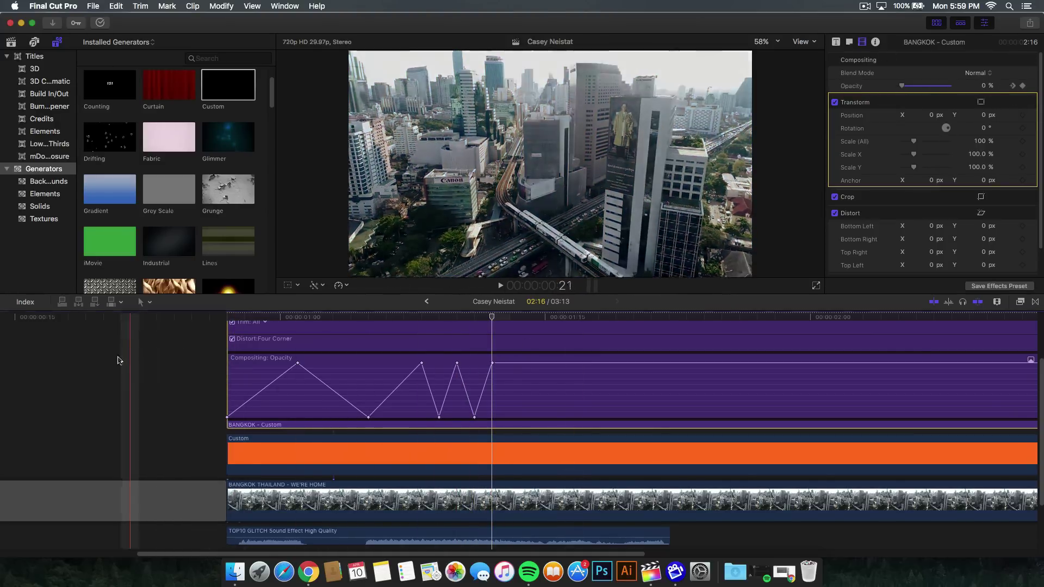
key(space)
key(space)
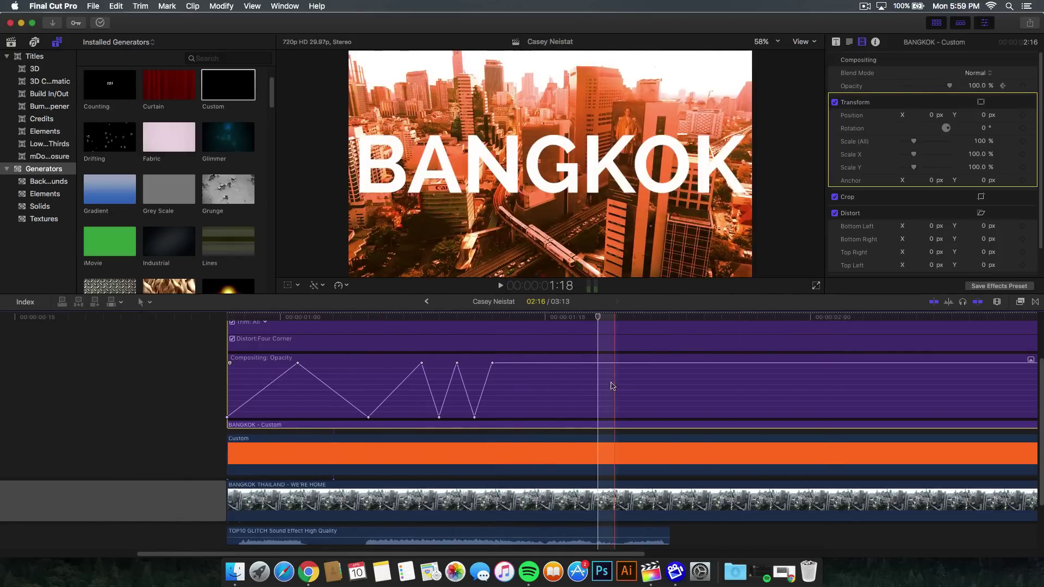
scroll(245, 390, up, 1)
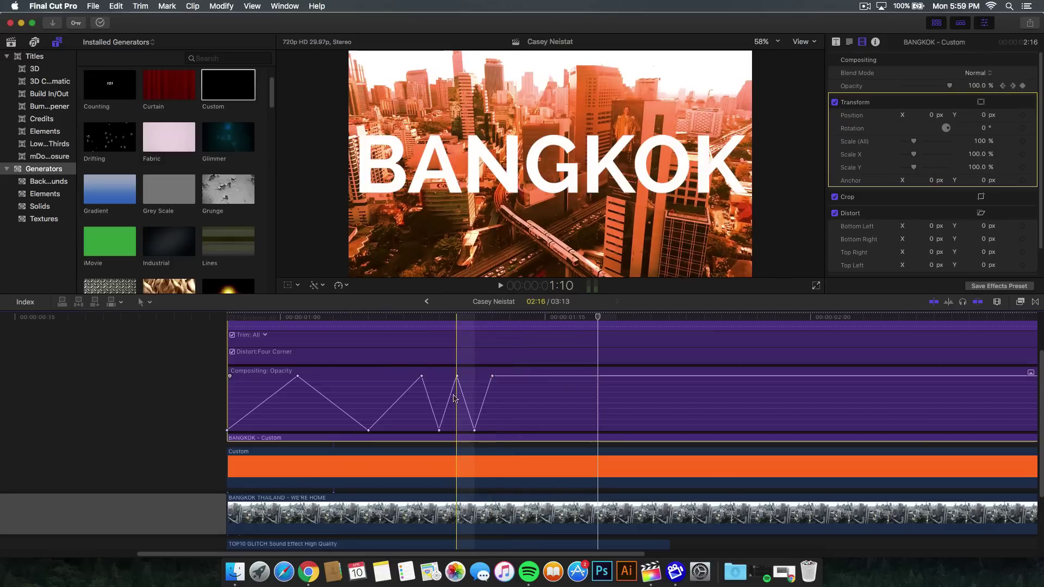
scroll(454, 394, up, 1)
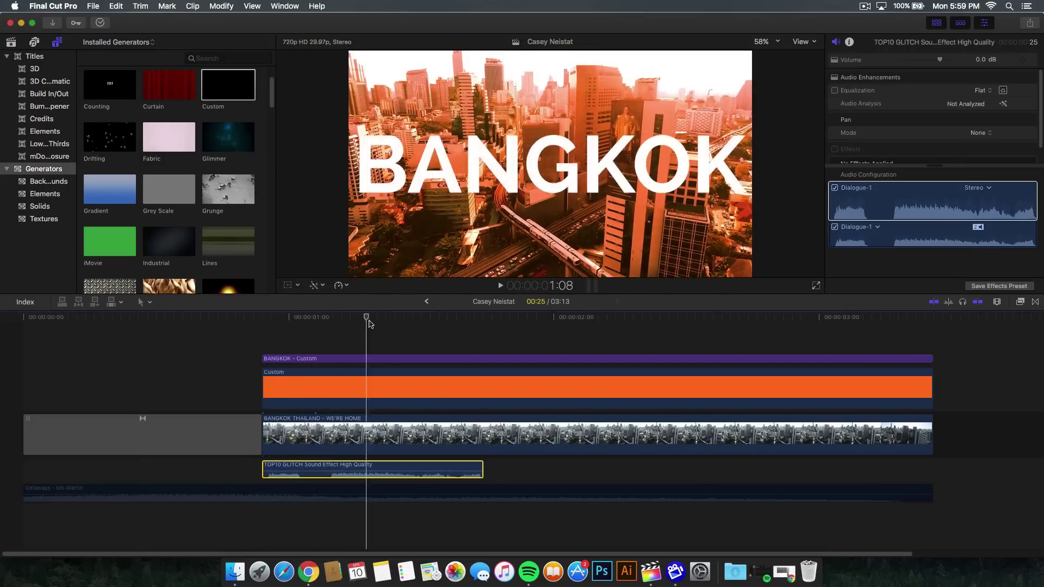
click(294, 340)
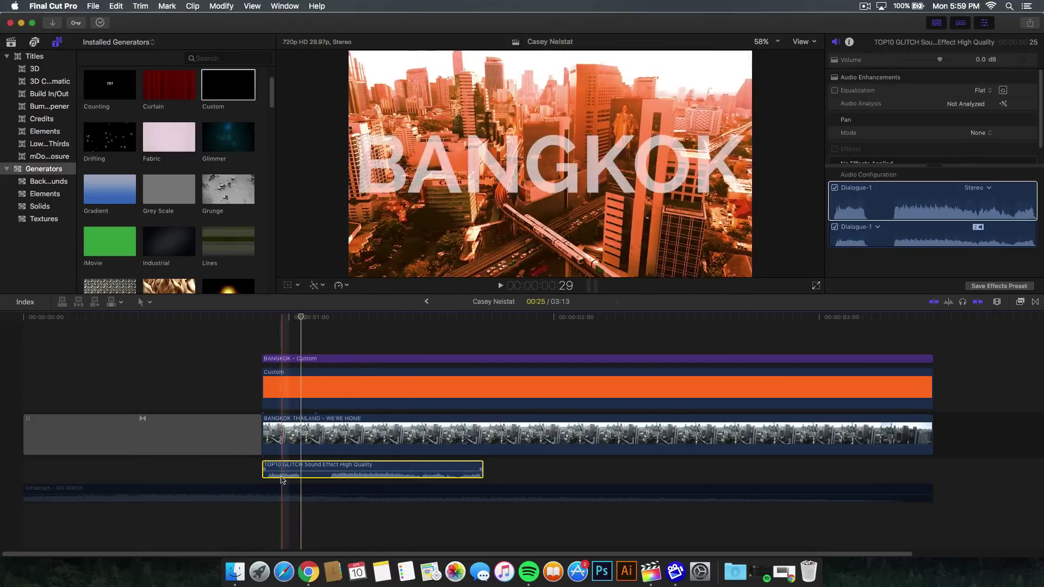
click(248, 486)
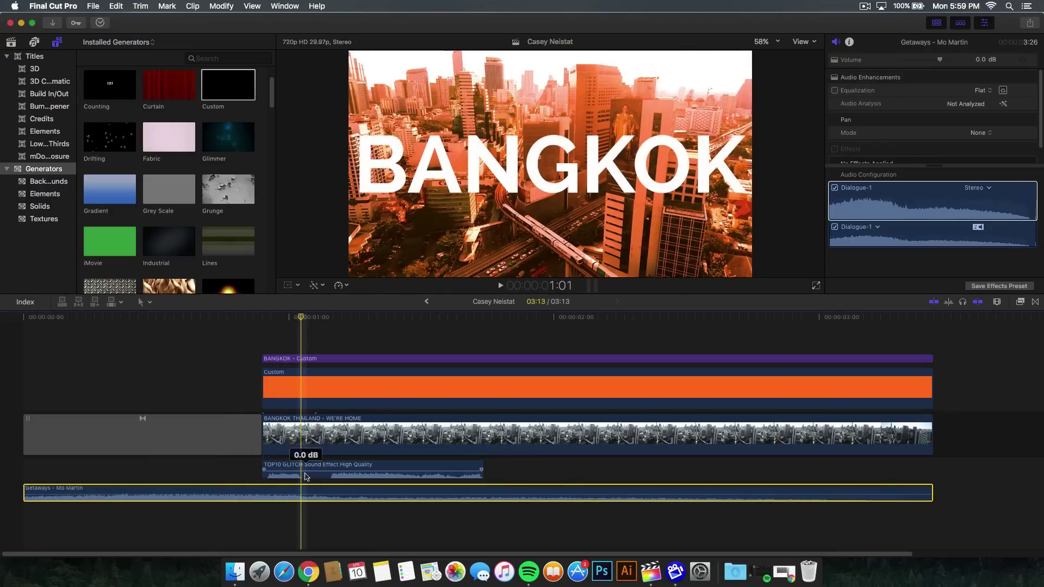
click(24, 322)
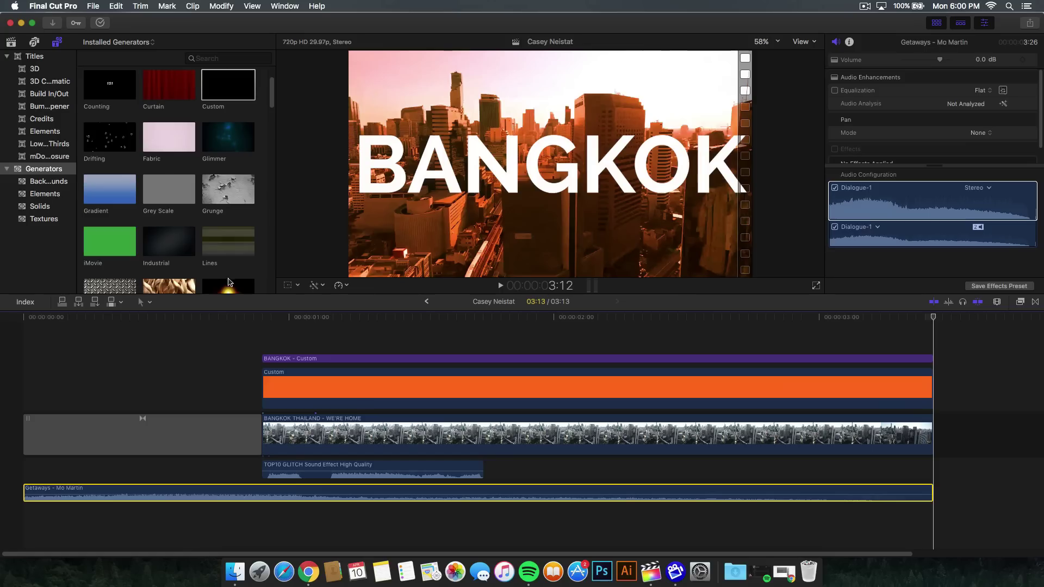
click(320, 343)
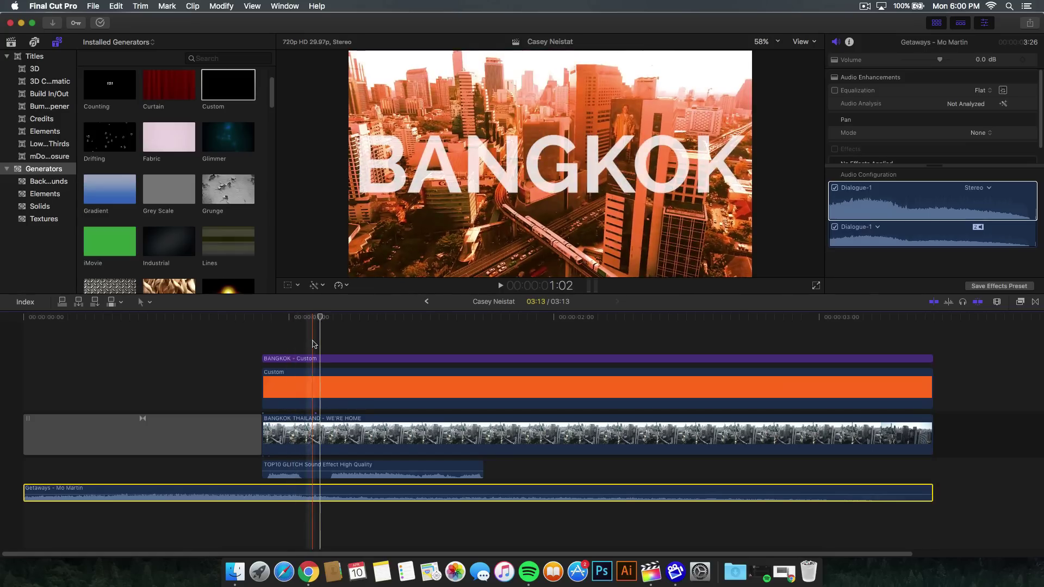